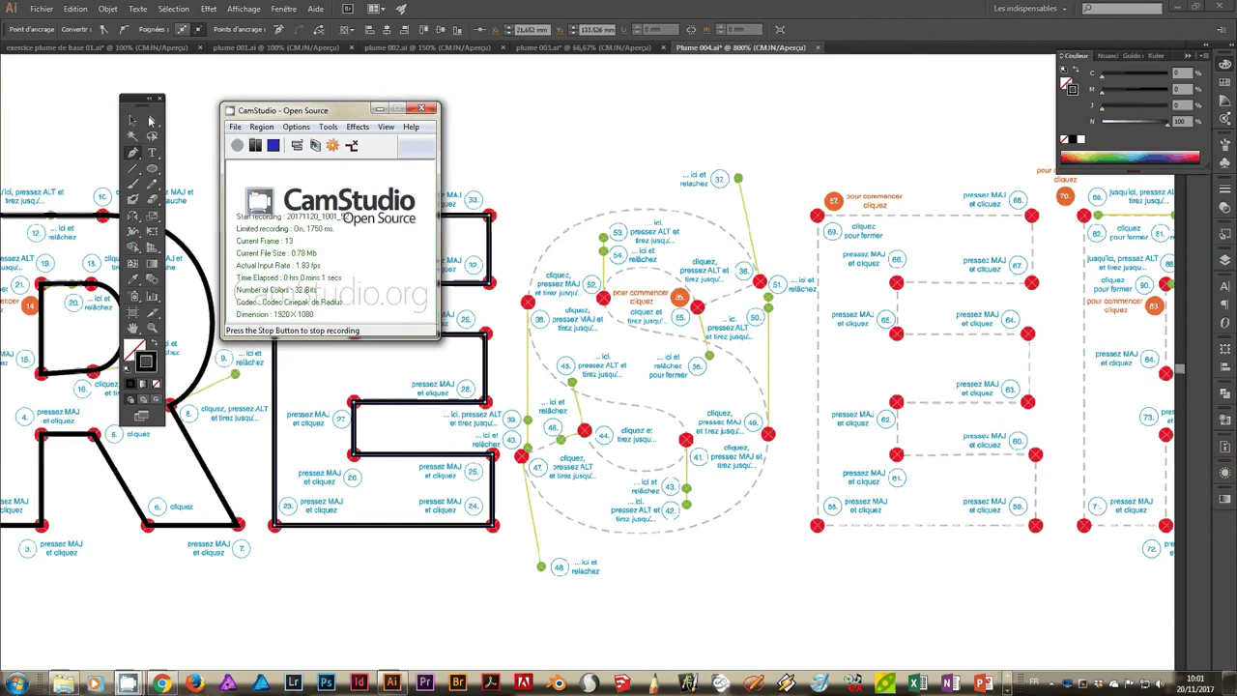
Step: Drag the placed JPG template out of alignment with the traced R and E, then zoom to 600%
key(v)
click(690, 298)
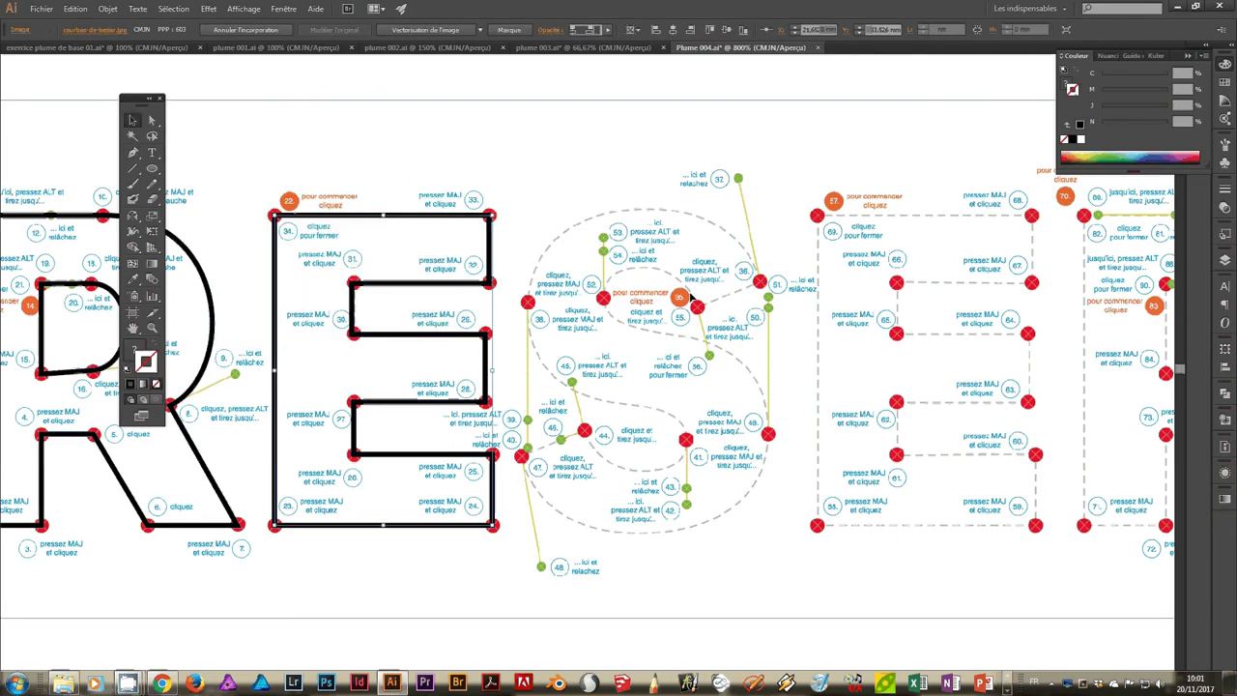
drag(690, 298, 553, 282)
key(ctrl+plus)
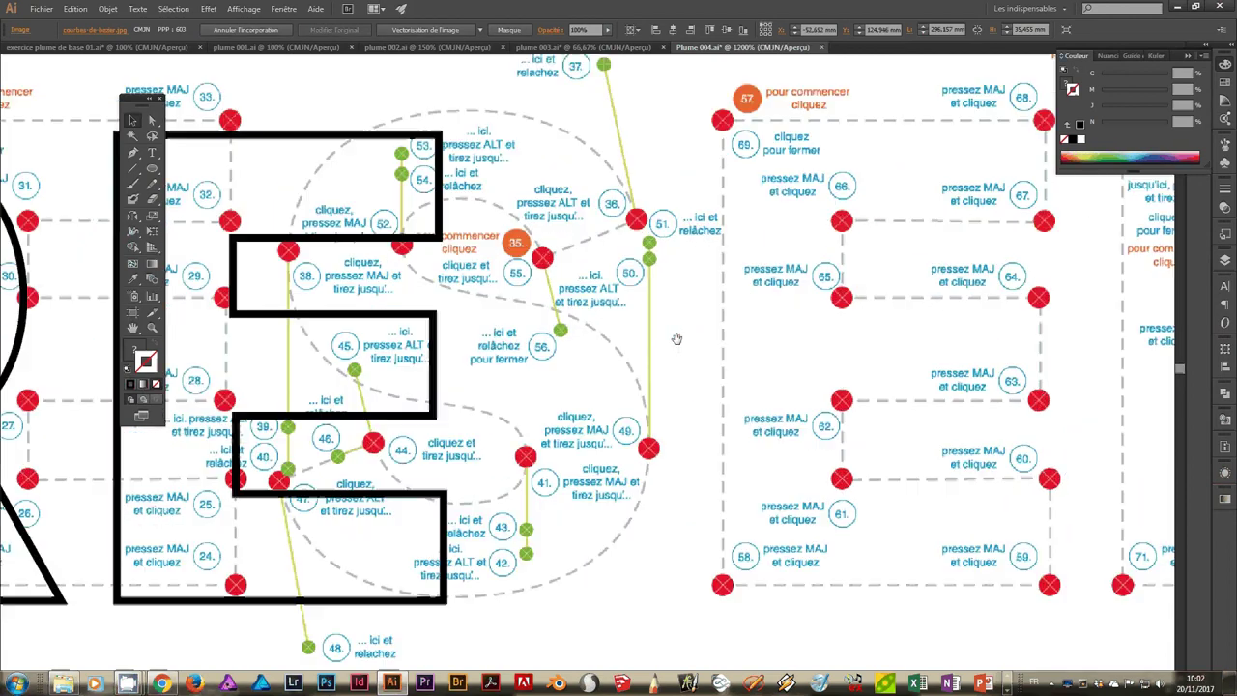
drag(677, 338, 892, 369)
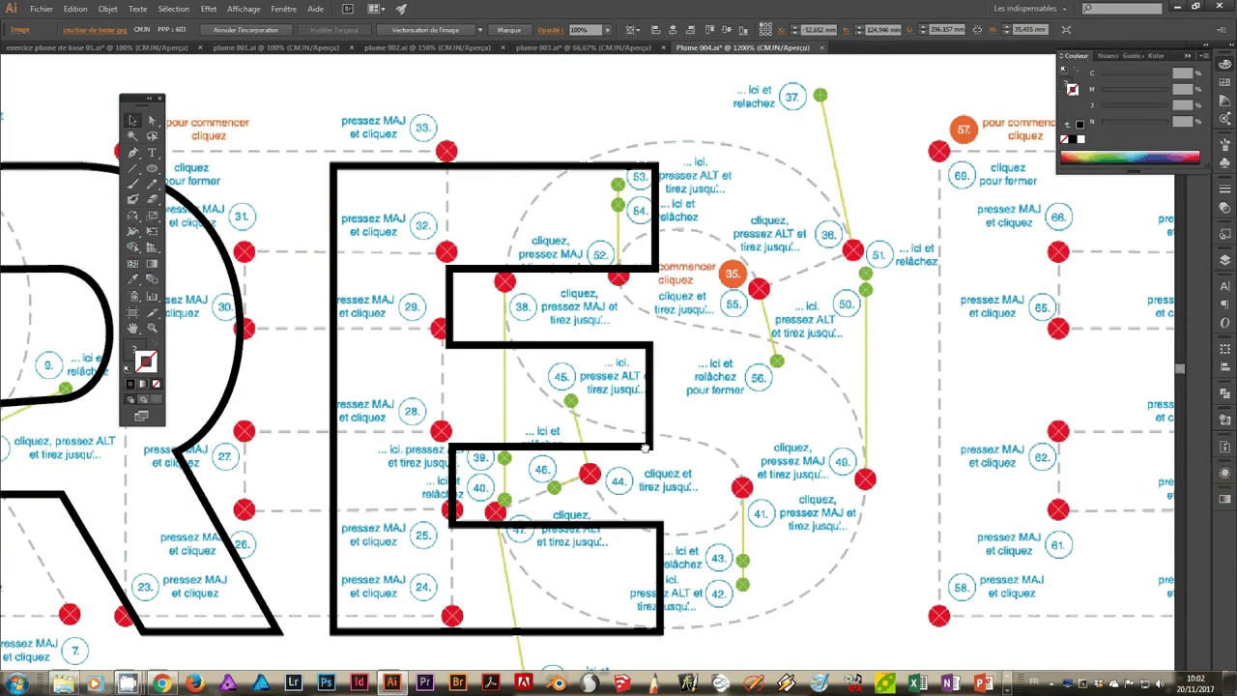
drag(645, 446, 870, 426)
key(ctrl+minus)
key(ctrl+minus)
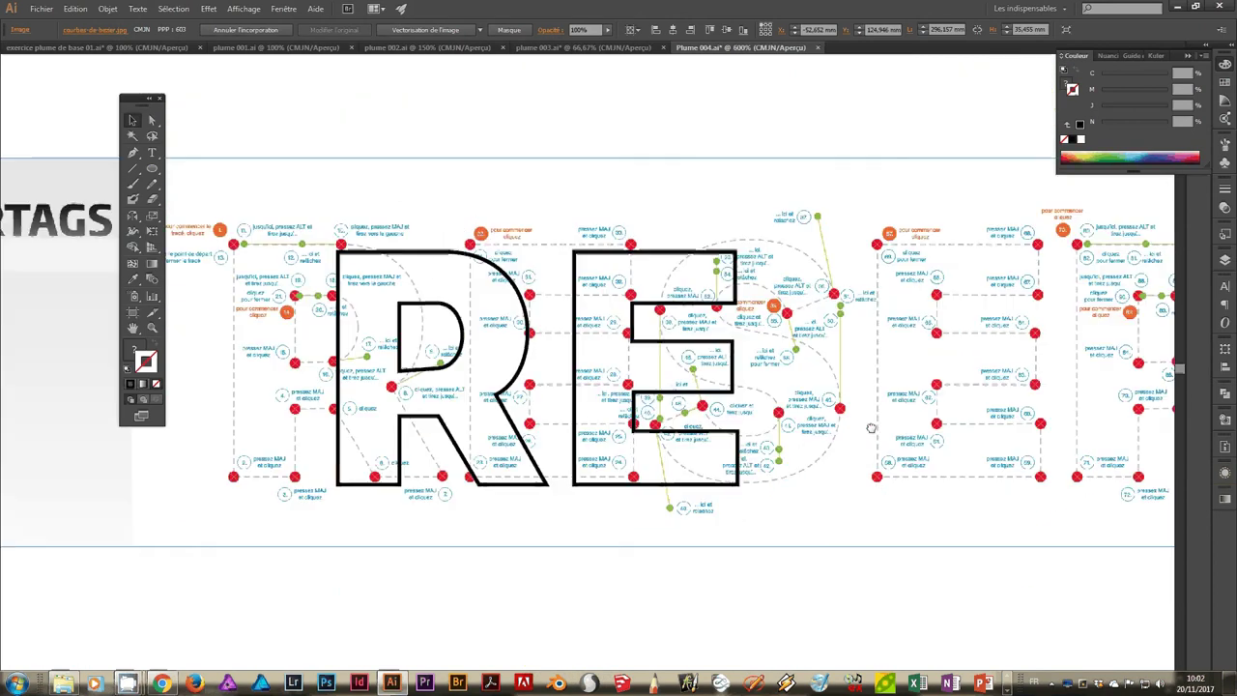
Step: Reposition the template and drag the traced R and E onto their template letters
mouse_move(675, 268)
mouse_down()
mouse_move(416, 389)
mouse_move(583, 247)
mouse_move(800, 389)
mouse_up()
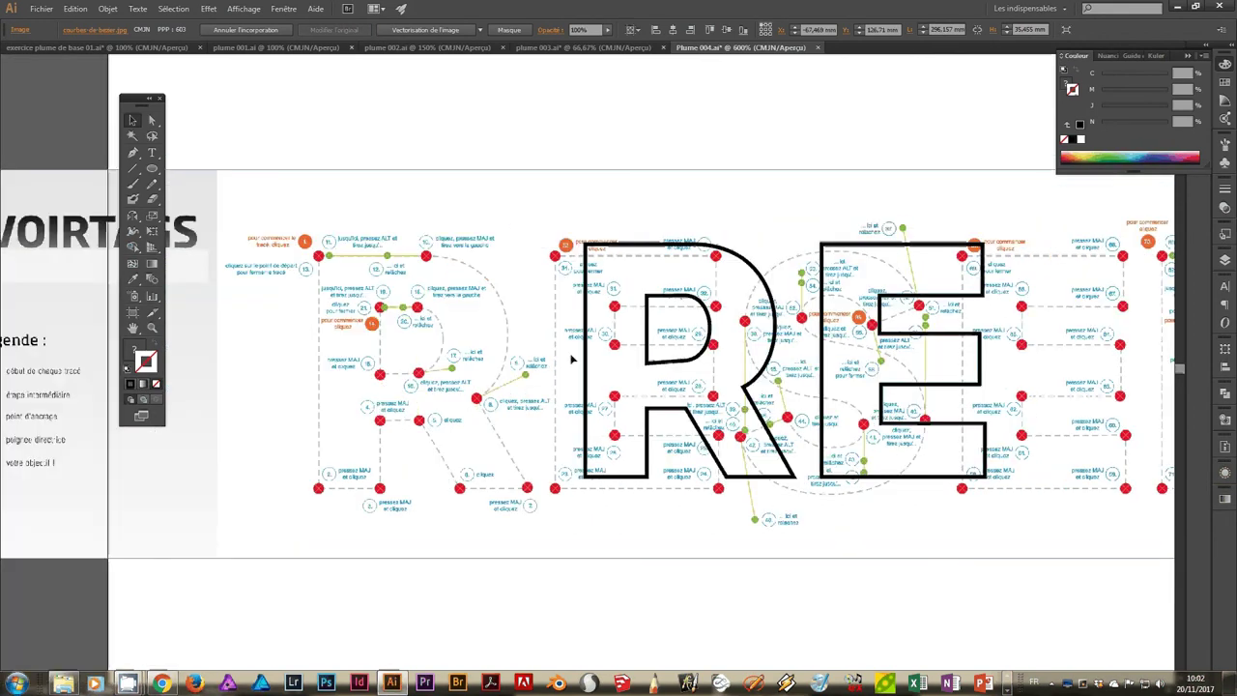
drag(589, 377, 324, 376)
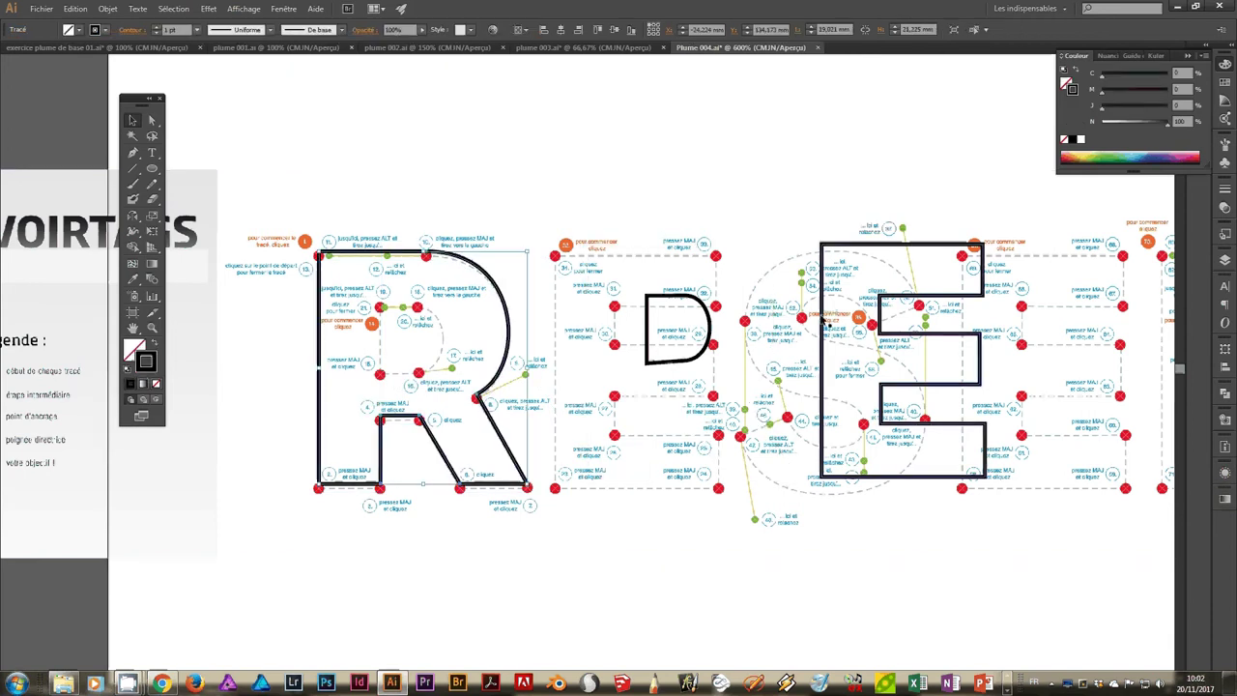
drag(827, 335, 557, 347)
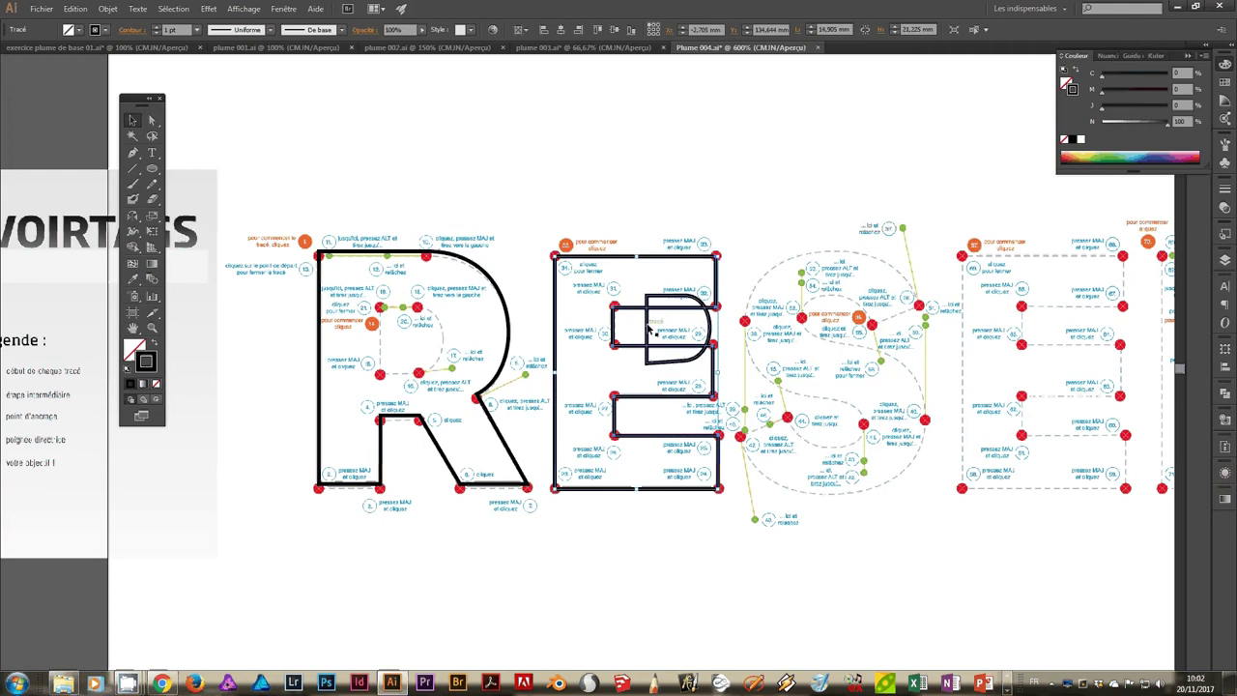
Step: Fit the R's D-shaped inner bowl path into the R's counter
drag(649, 330, 382, 338)
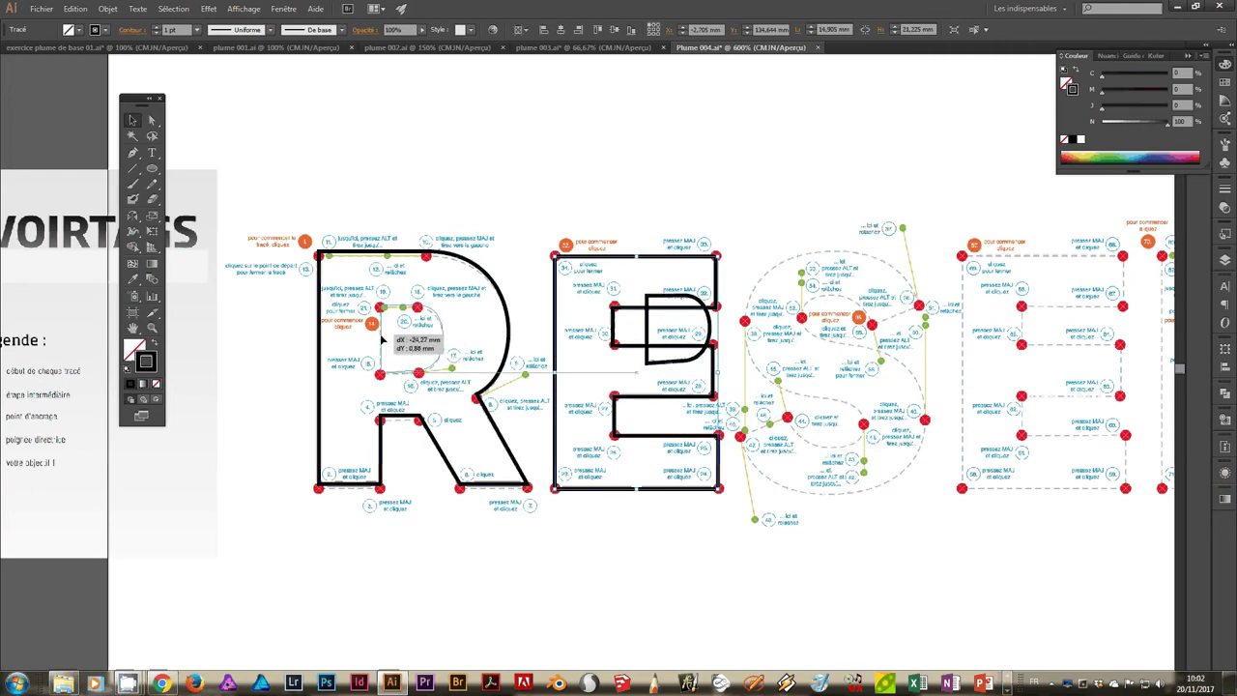
drag(383, 336, 383, 340)
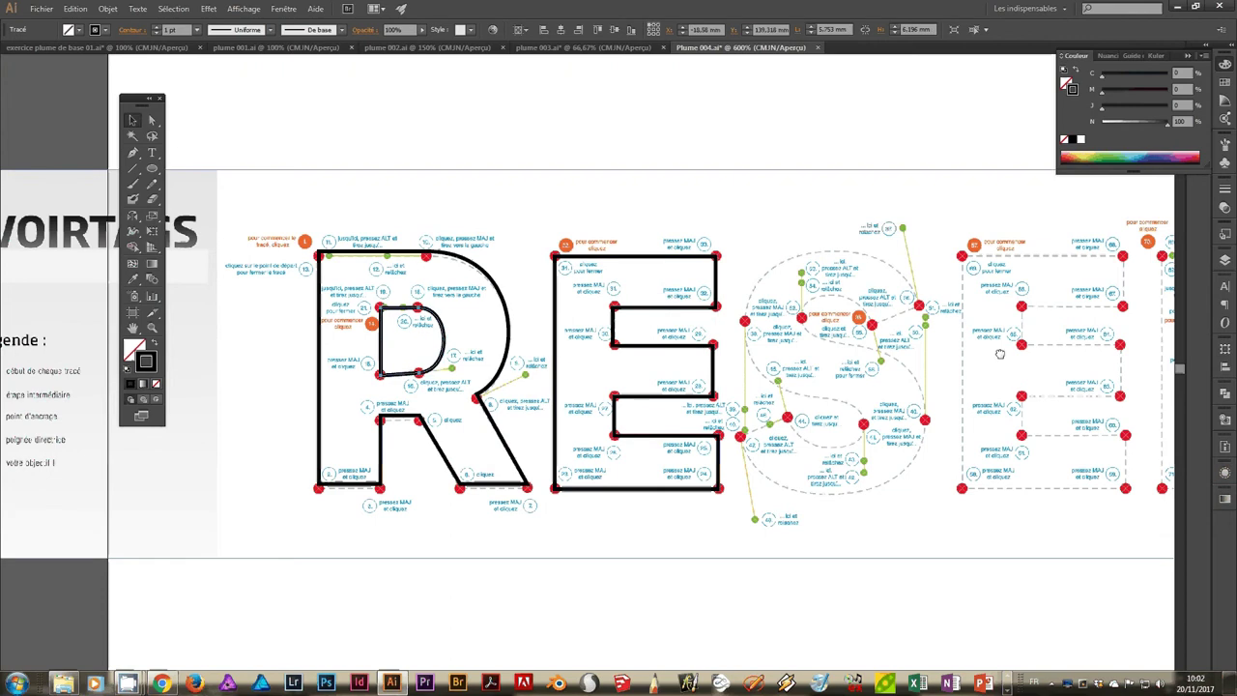
drag(999, 351, 847, 295)
scroll(846, 295, down, 1)
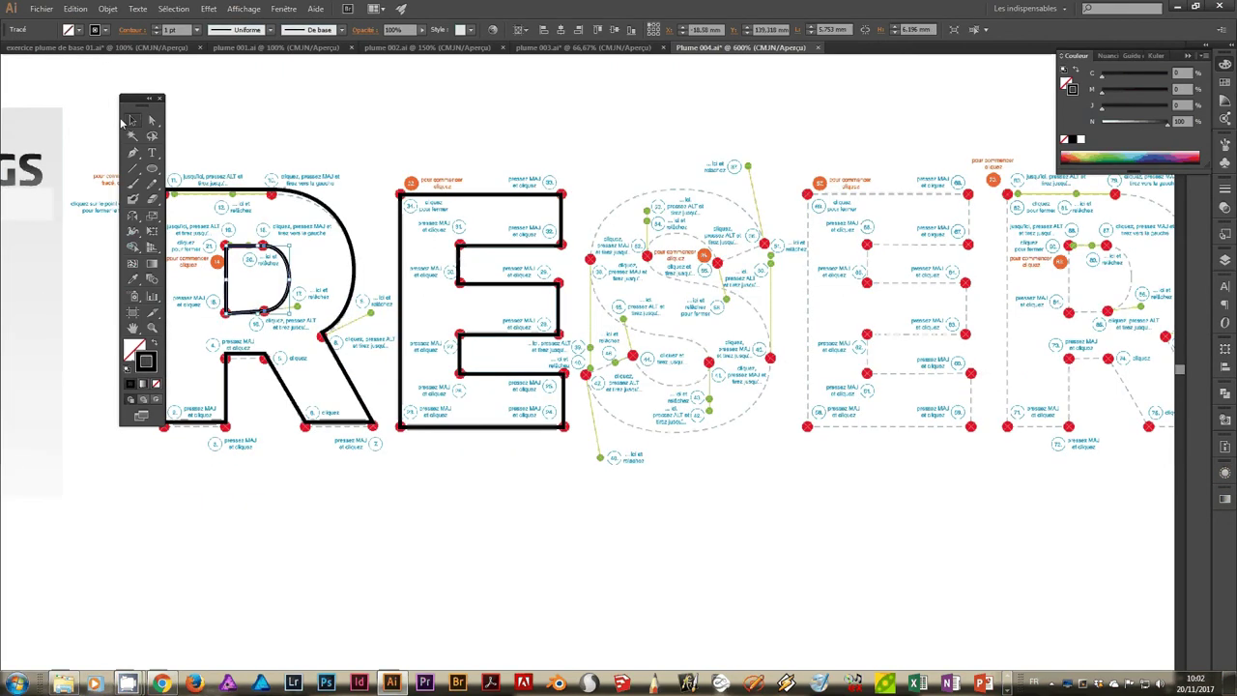
Step: Zoom to 1200% centred on the S template's numbered anchors, with the Pen tool ready
click(132, 122)
click(292, 197)
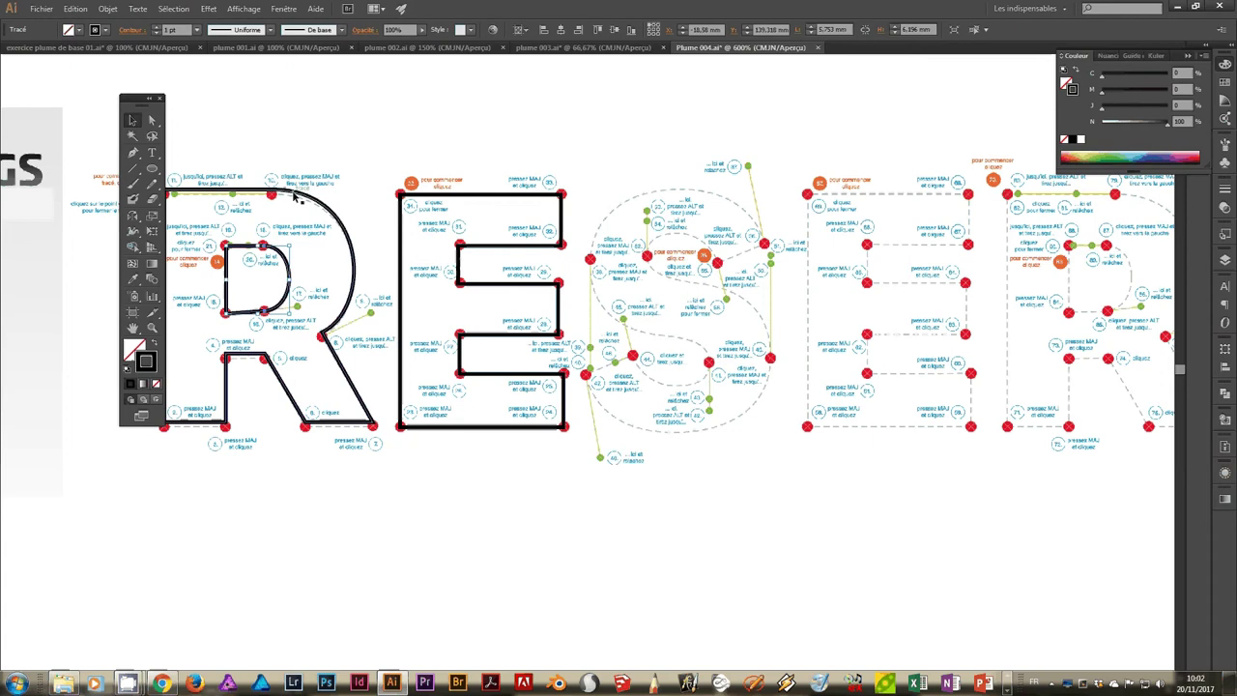
click(293, 197)
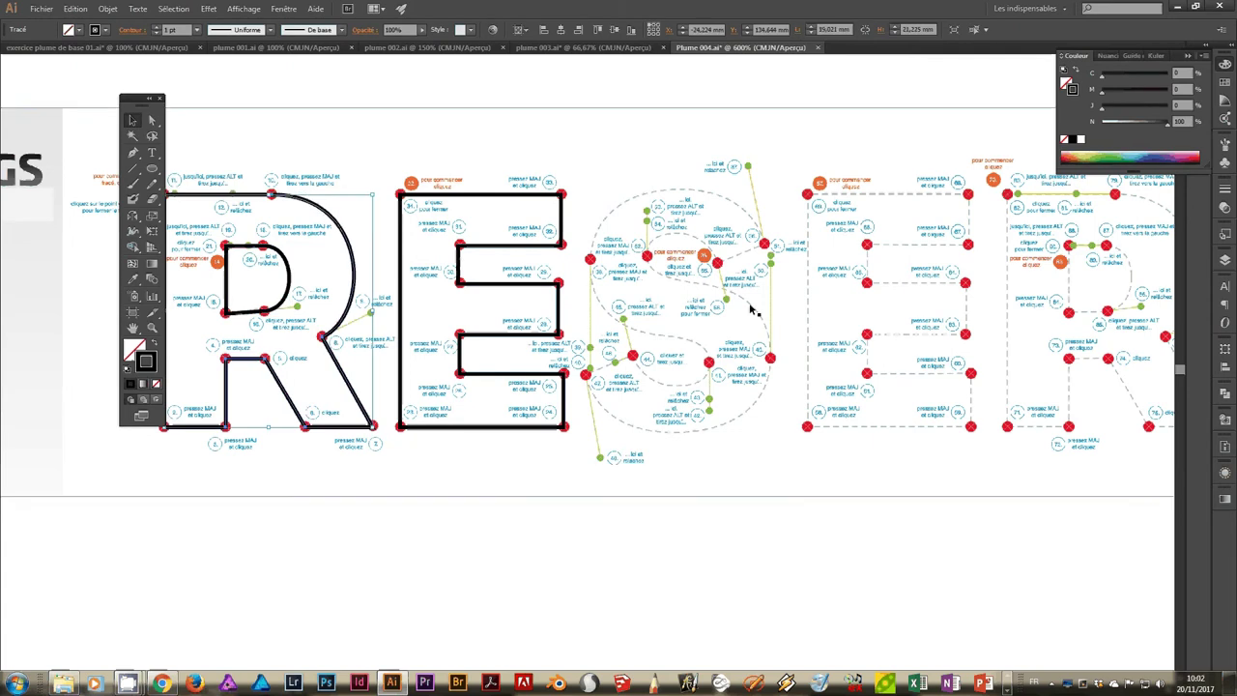
scroll(721, 302, up, 2)
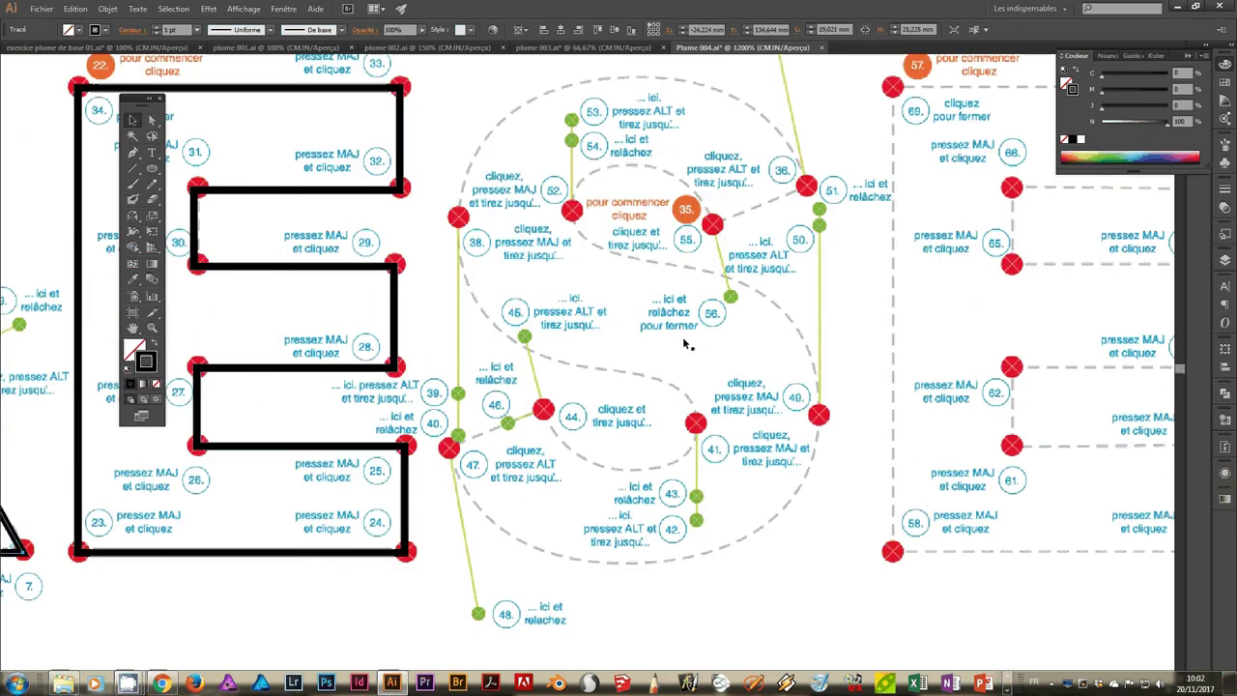
drag(766, 237, 751, 268)
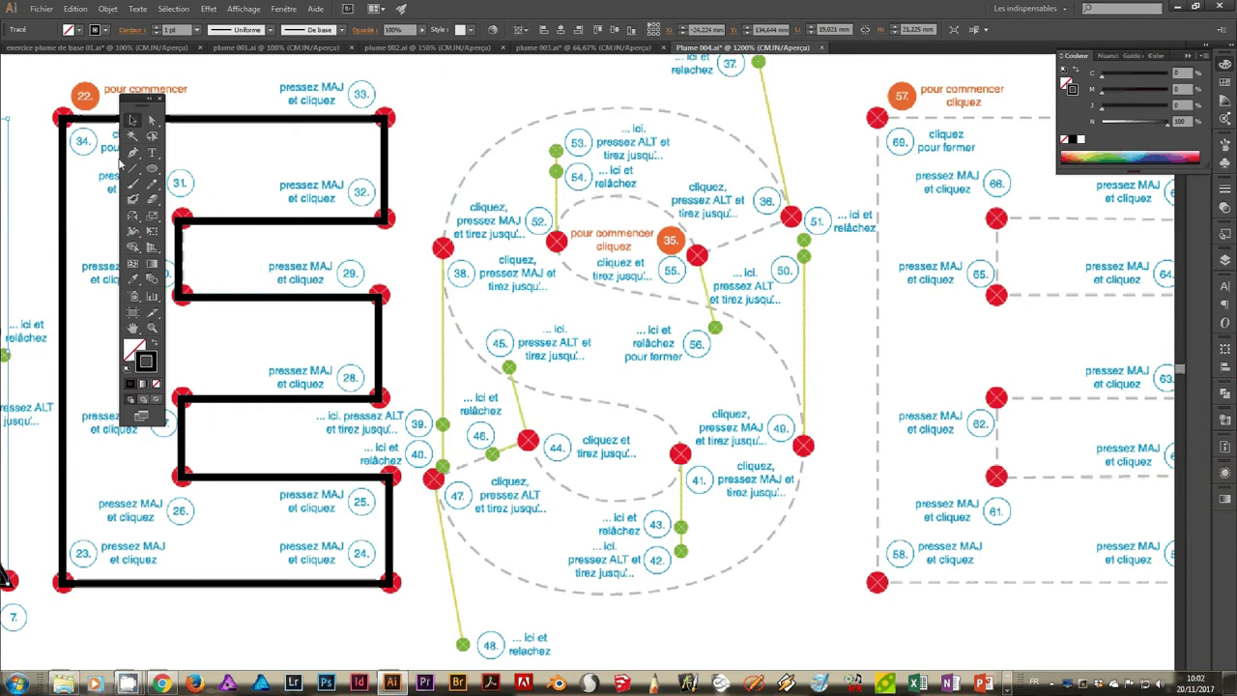
click(132, 152)
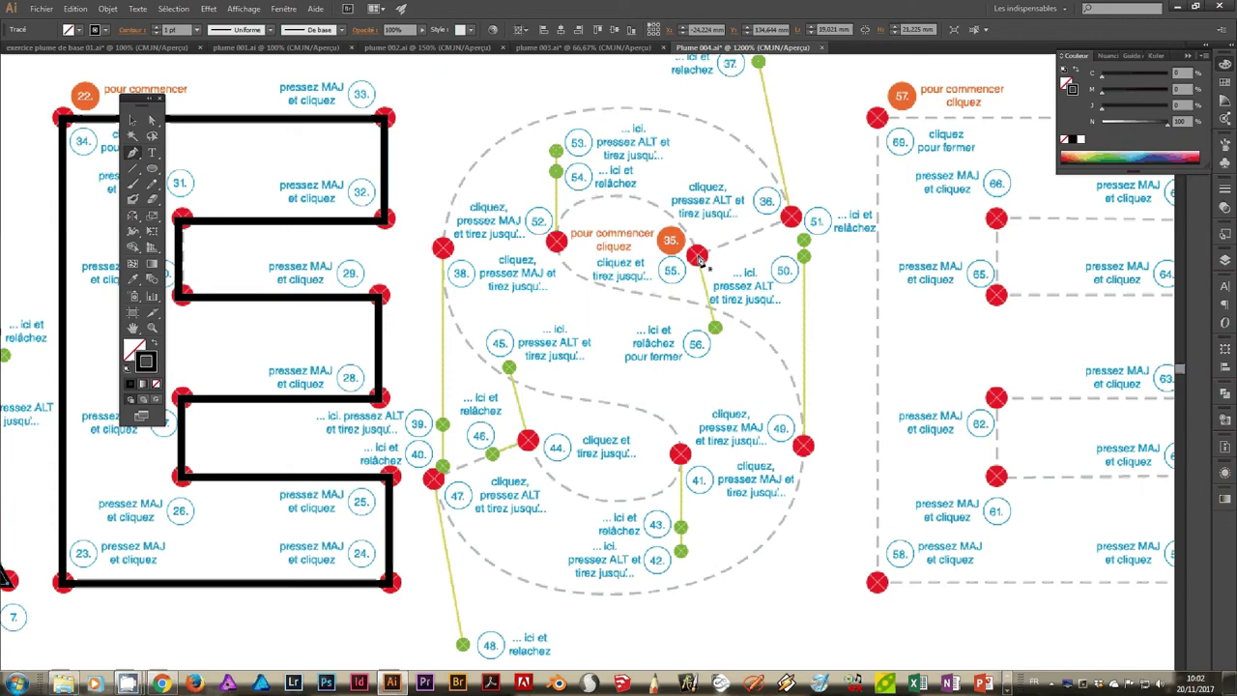
Step: Start the S path at point 35, place point 51, and pull a curve handle toward point 37
drag(698, 256, 792, 218)
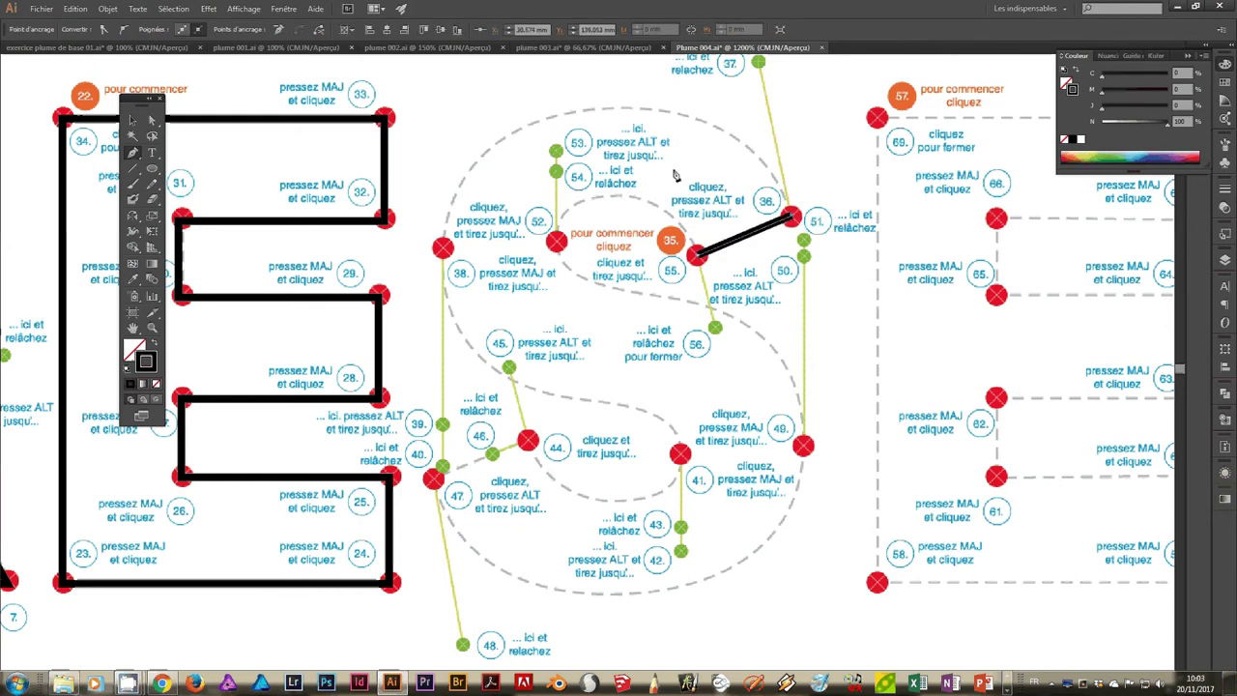
scroll(675, 175, up, 3)
scroll(734, 202, left, 2)
scroll(734, 203, up, 3)
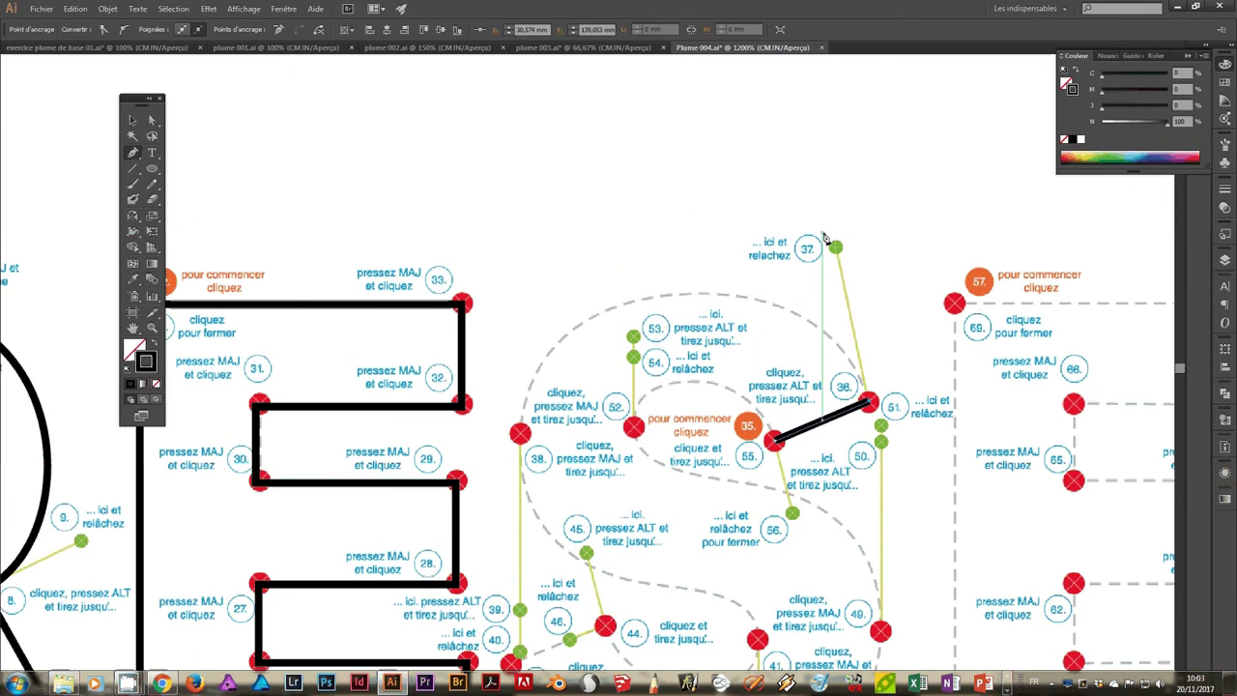
drag(871, 404, 858, 406)
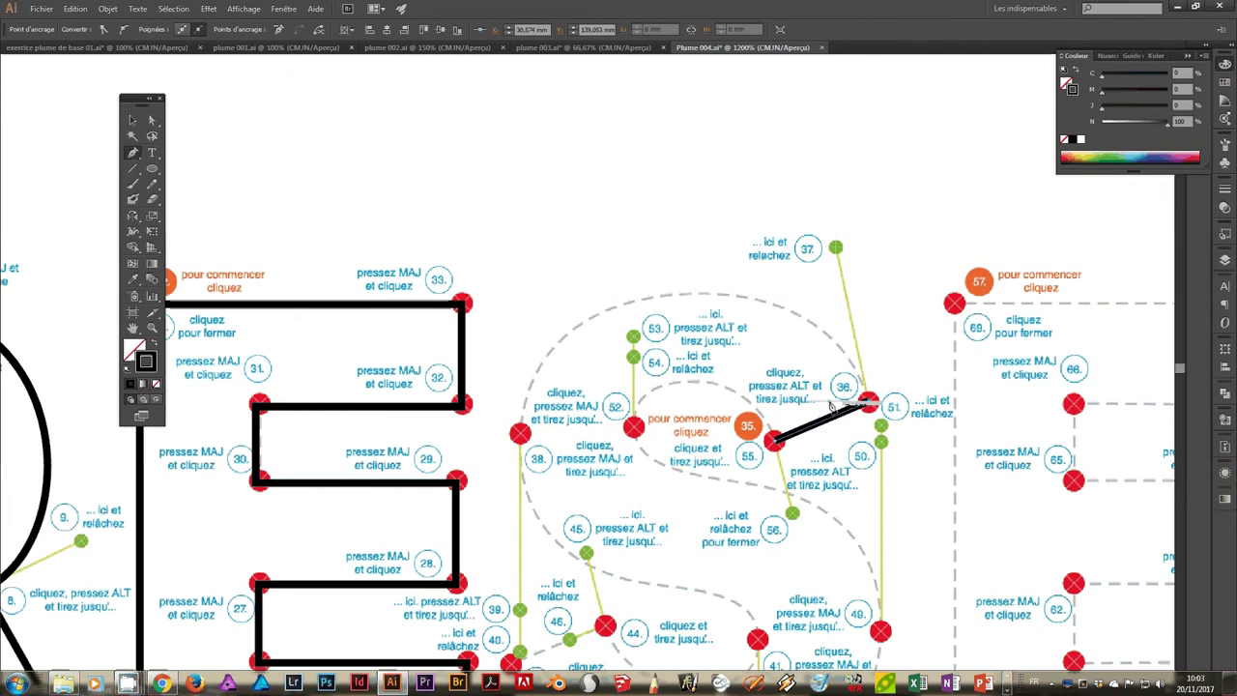
click(869, 402)
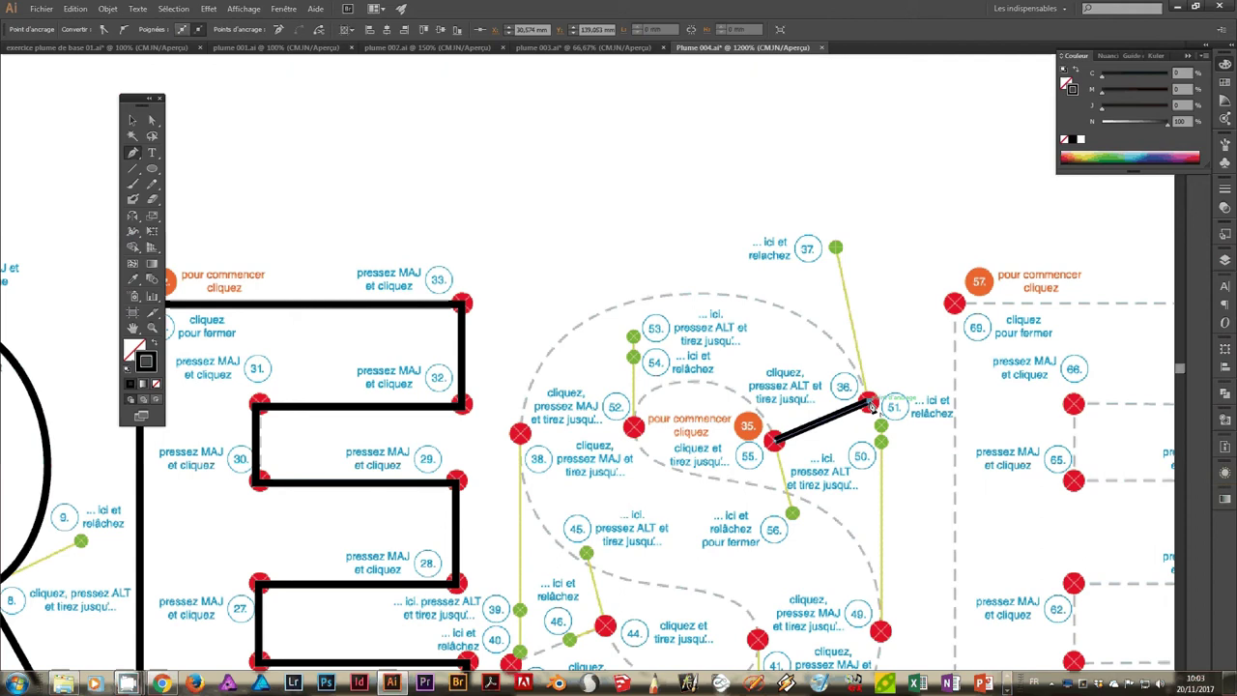
mouse_move(870, 403)
mouse_down()
mouse_move(838, 232)
mouse_move(837, 249)
mouse_up()
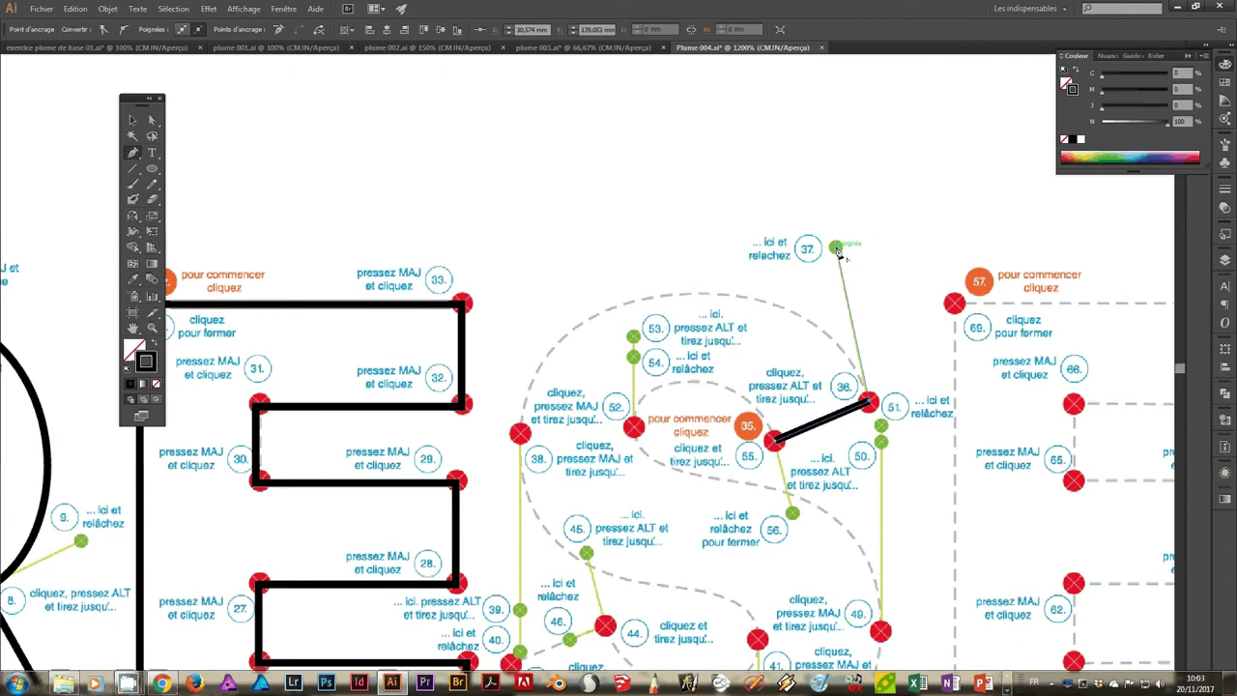
drag(837, 249, 854, 256)
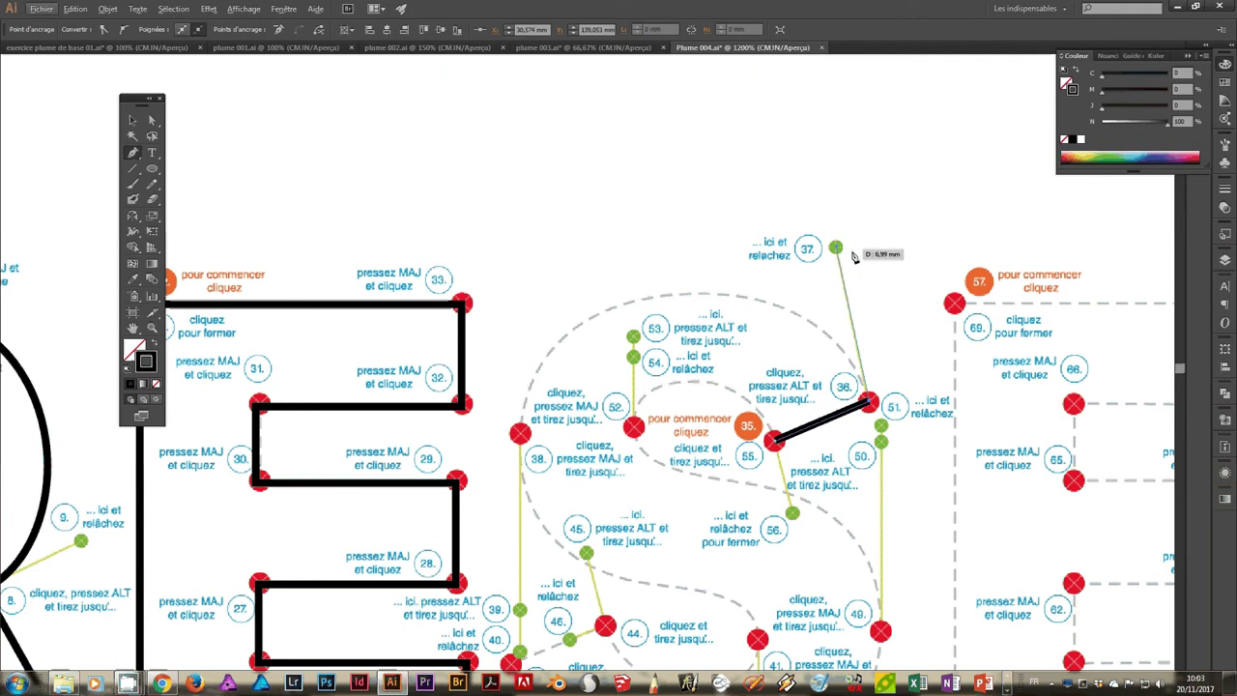
mouse_move(750, 345)
mouse_down()
mouse_move(783, 295)
mouse_move(758, 261)
mouse_move(871, 260)
mouse_move(888, 234)
mouse_up()
mouse_move(756, 227)
mouse_down()
mouse_move(597, 334)
mouse_move(601, 98)
mouse_up()
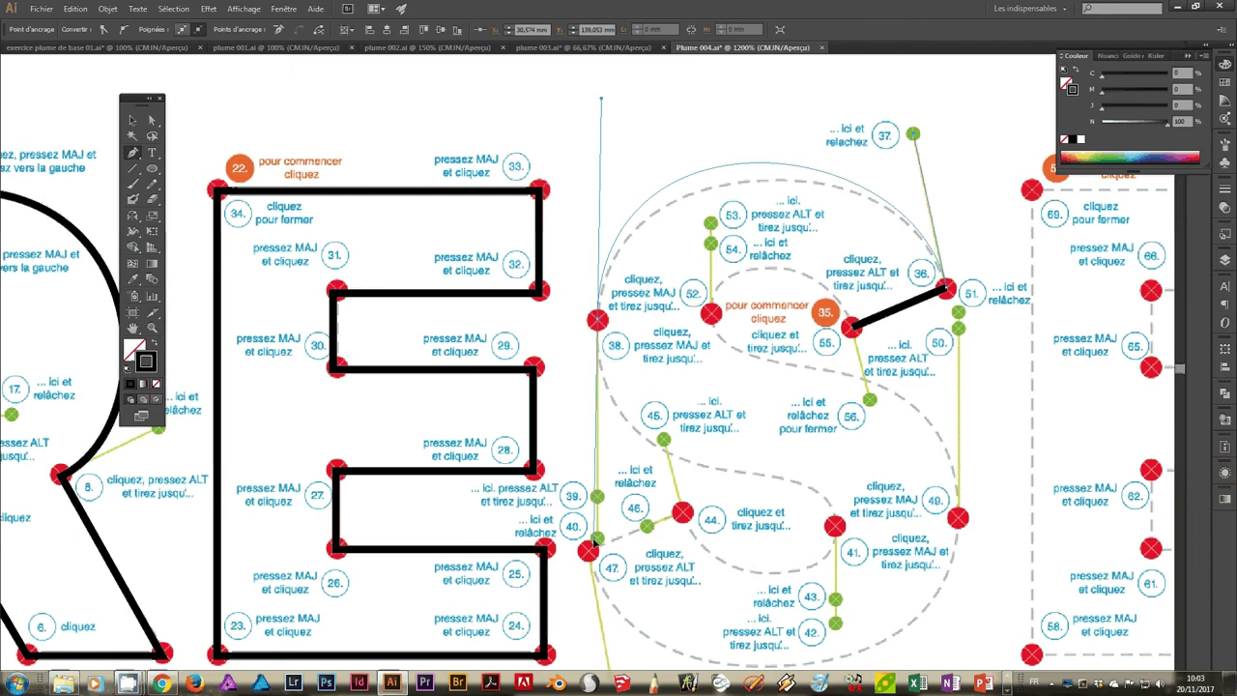
Step: Finish the top arc to anchor 38 and curve down to anchor 41, its handle toward 42
drag(596, 539, 597, 496)
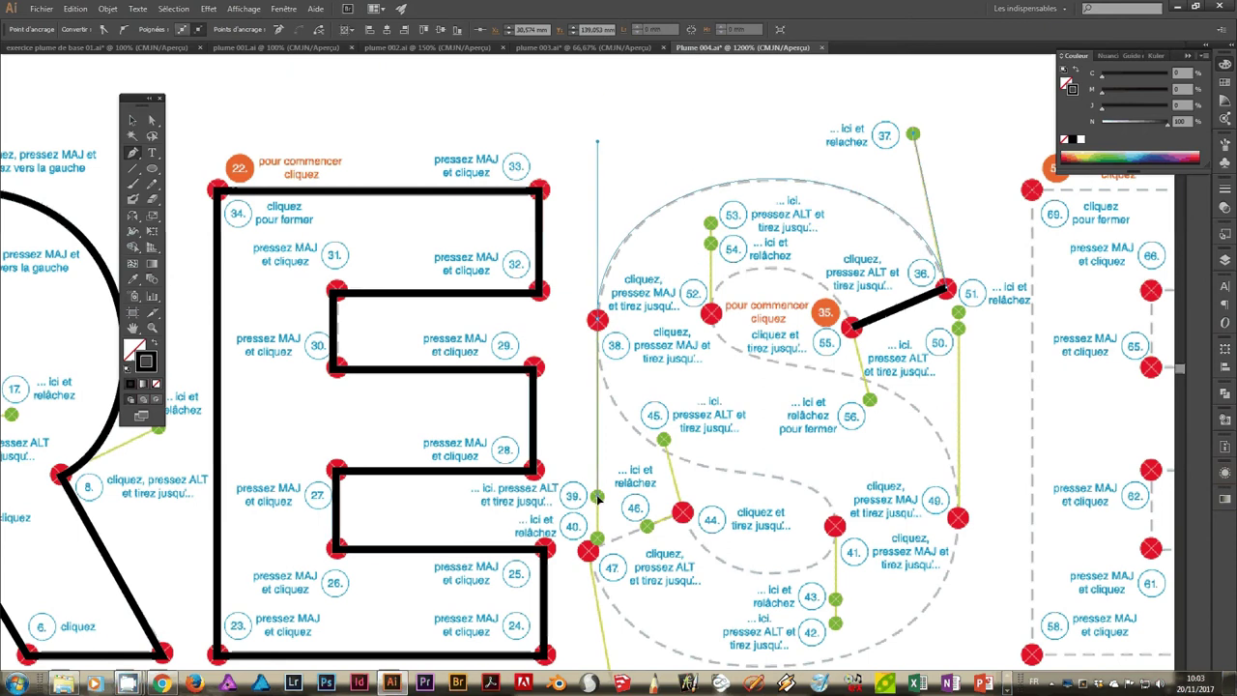
drag(597, 497, 598, 498)
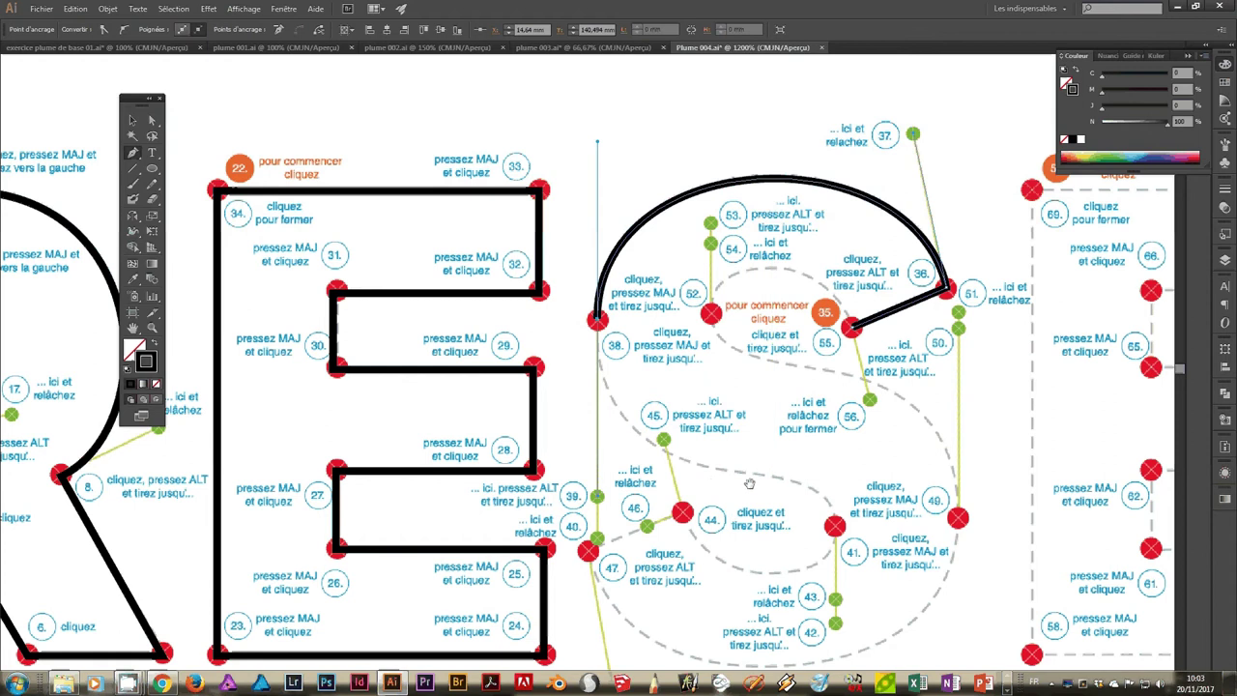
drag(716, 483, 695, 421)
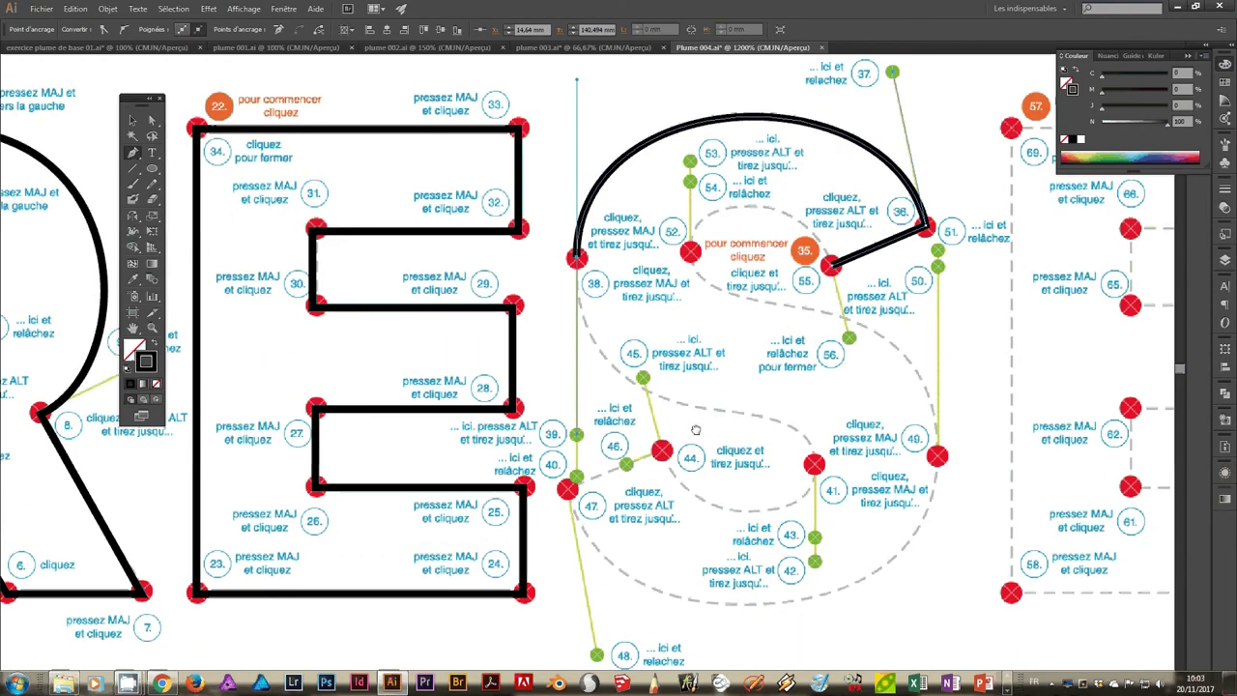
drag(814, 465, 817, 538)
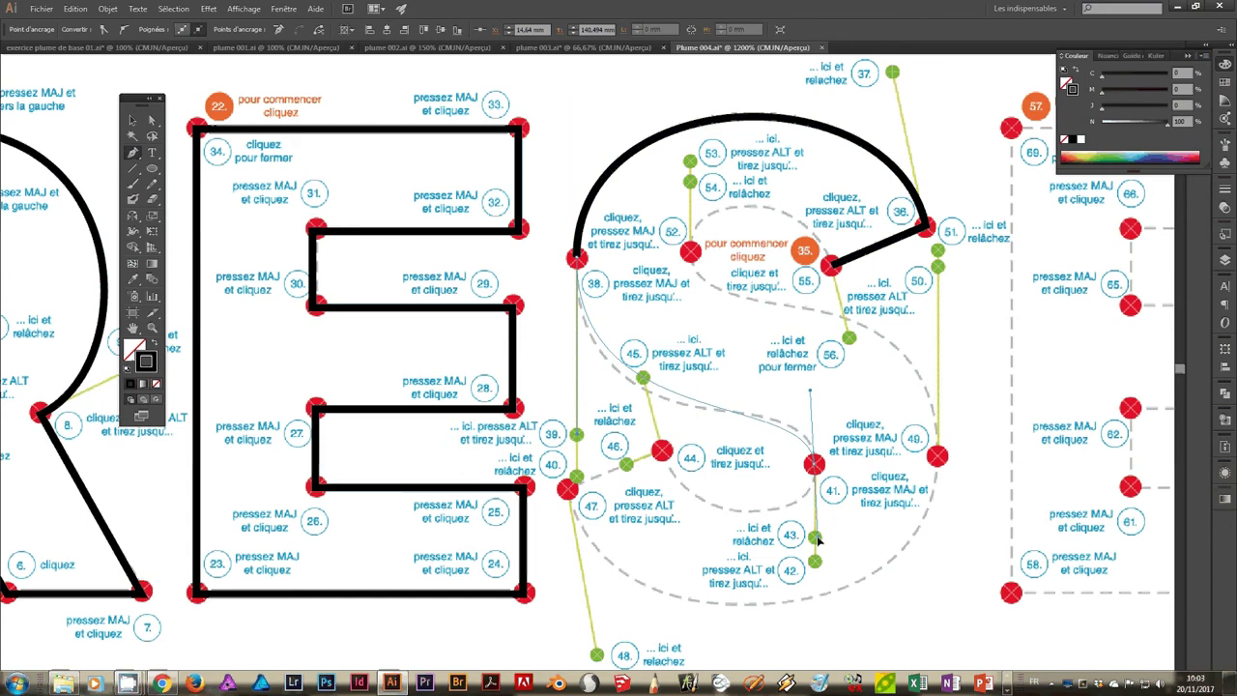
drag(816, 538, 816, 563)
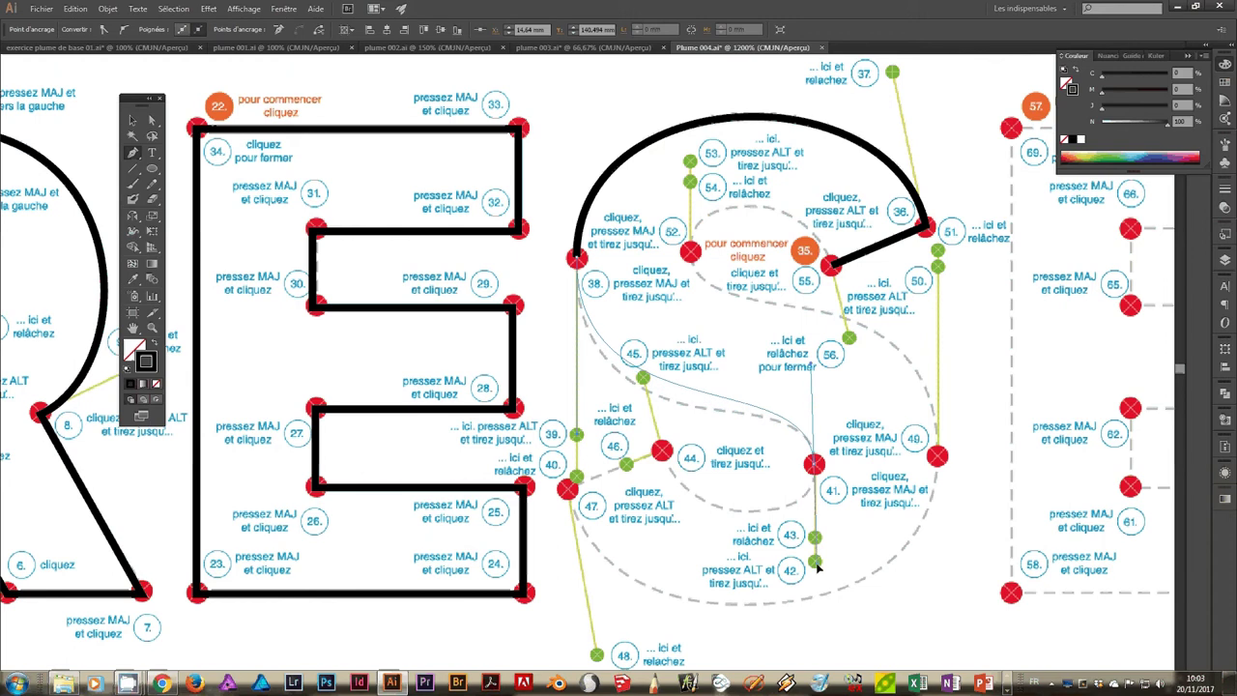
drag(816, 569, 814, 563)
drag(814, 563, 814, 563)
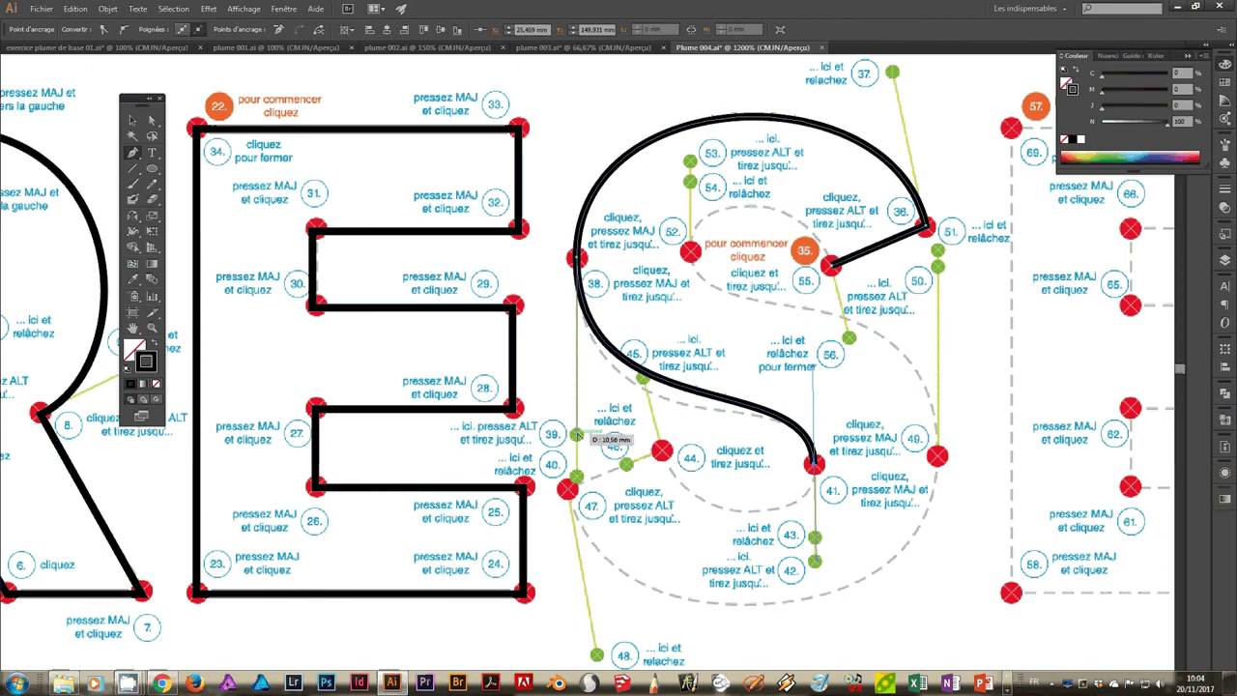
Step: Curve the lower inner path from point 39 toward 40 and bend it back up to anchor 44
drag(576, 440, 577, 477)
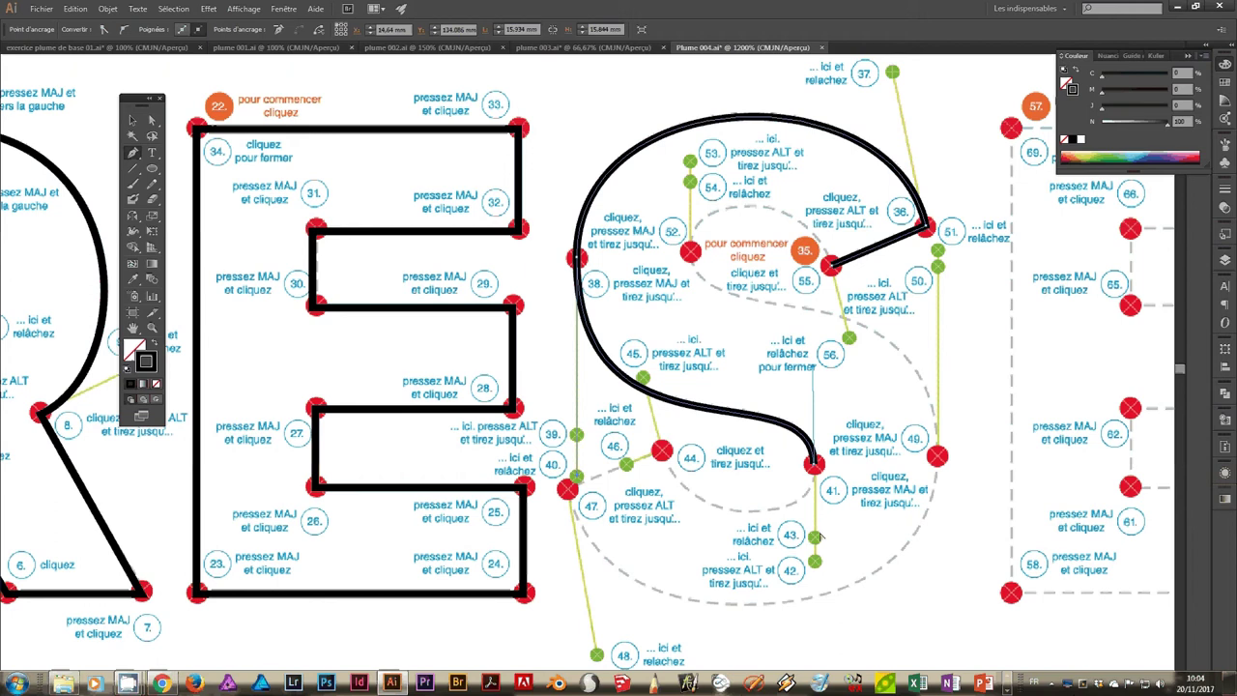
drag(660, 450, 663, 457)
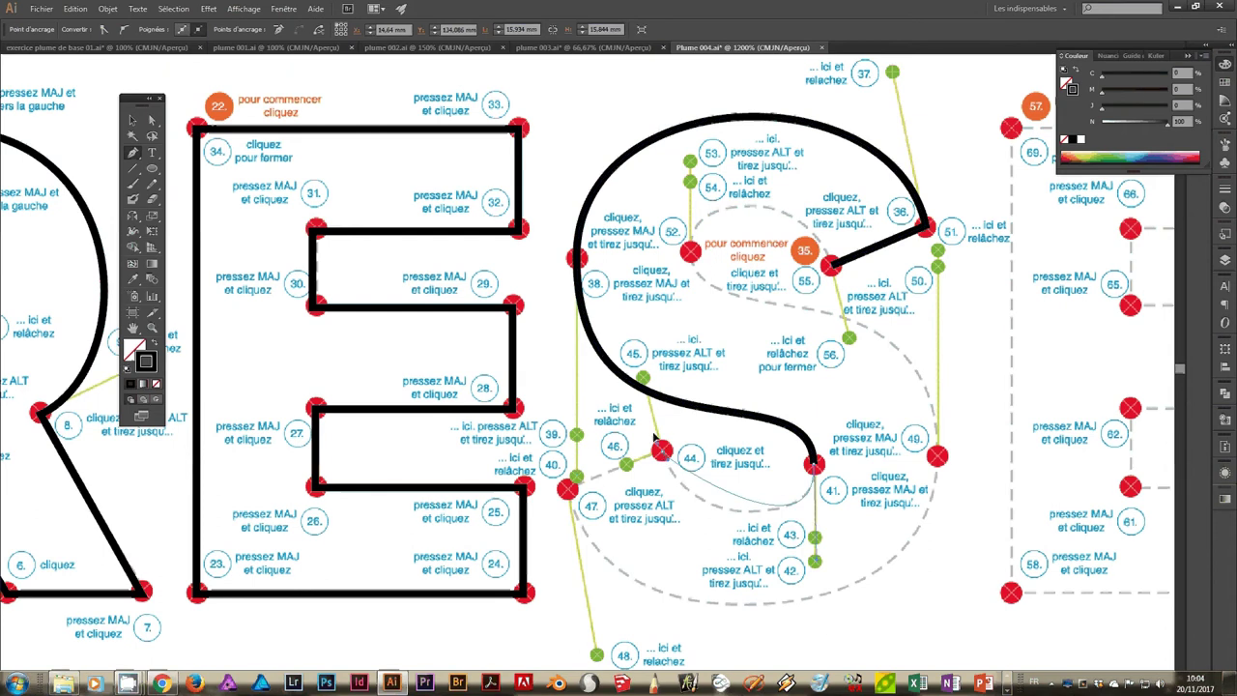
drag(663, 454, 645, 382)
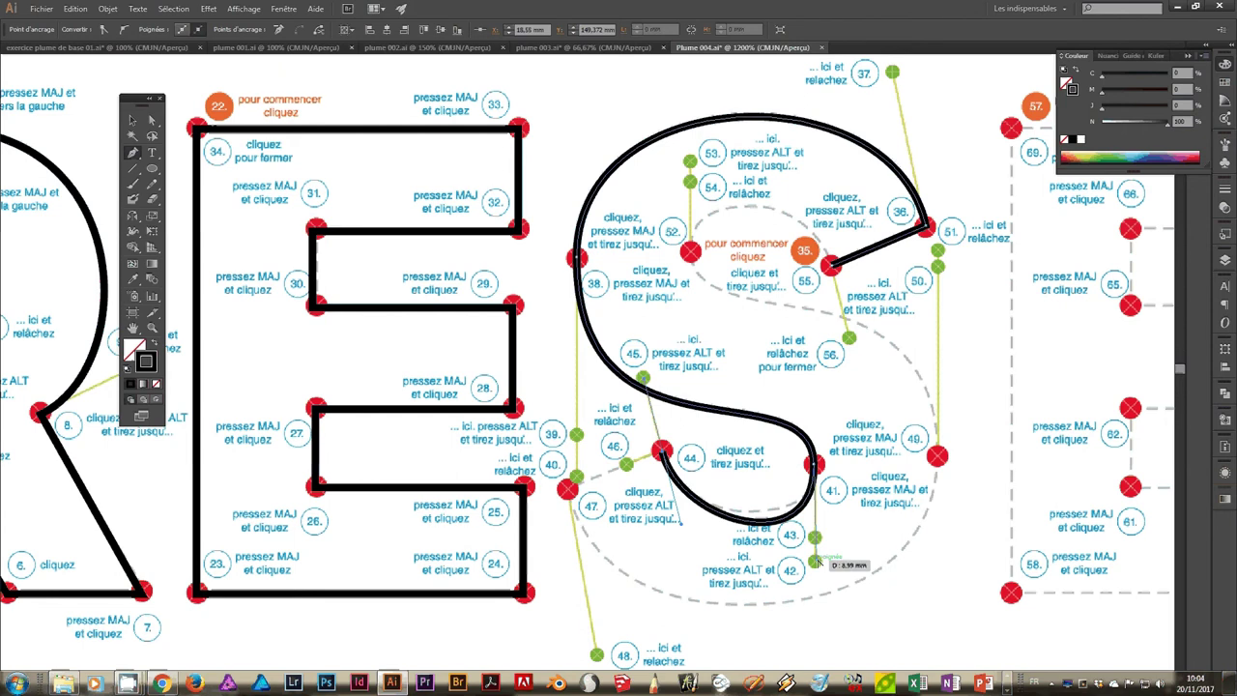
drag(814, 560, 814, 536)
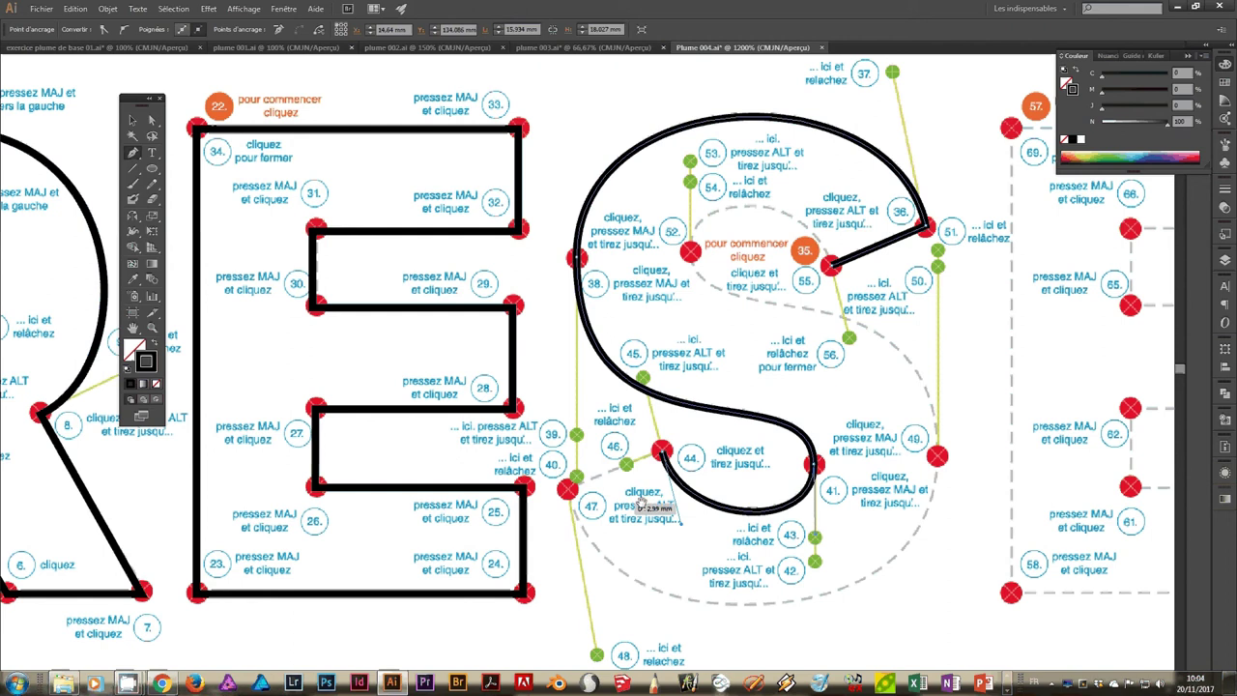
drag(641, 497, 811, 466)
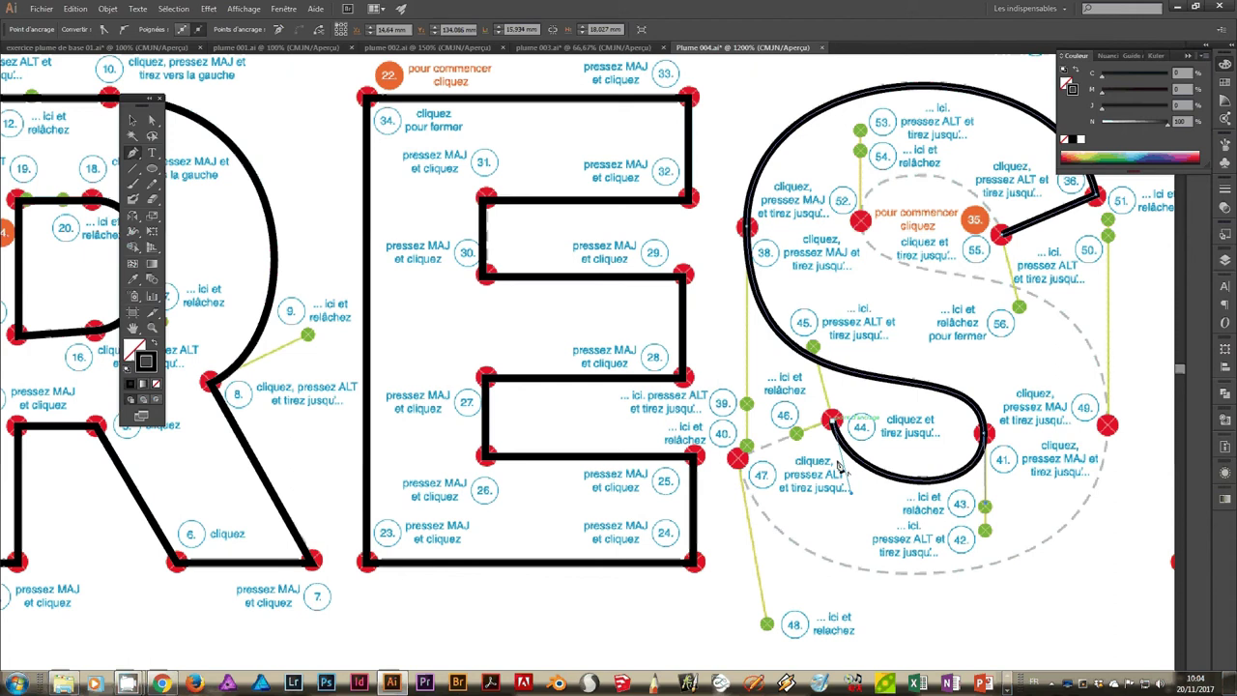
Step: Set the curve ending at anchor 44 and remove its outgoing handle
drag(838, 466, 852, 496)
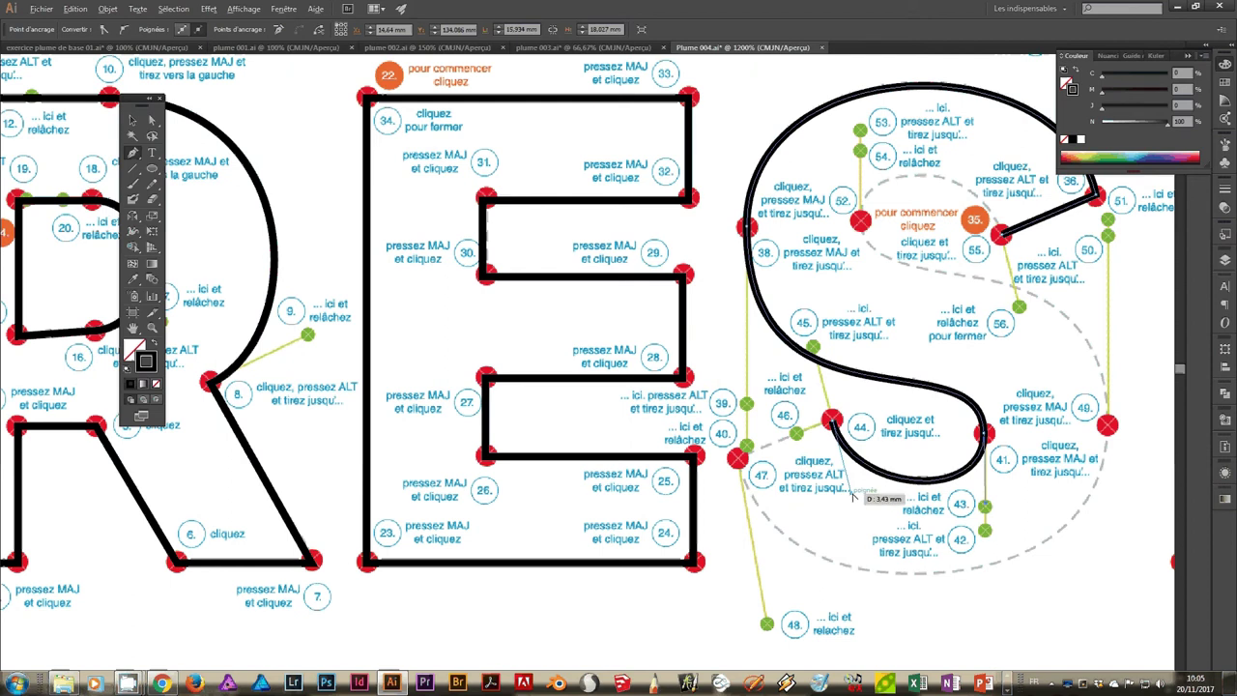
click(829, 423)
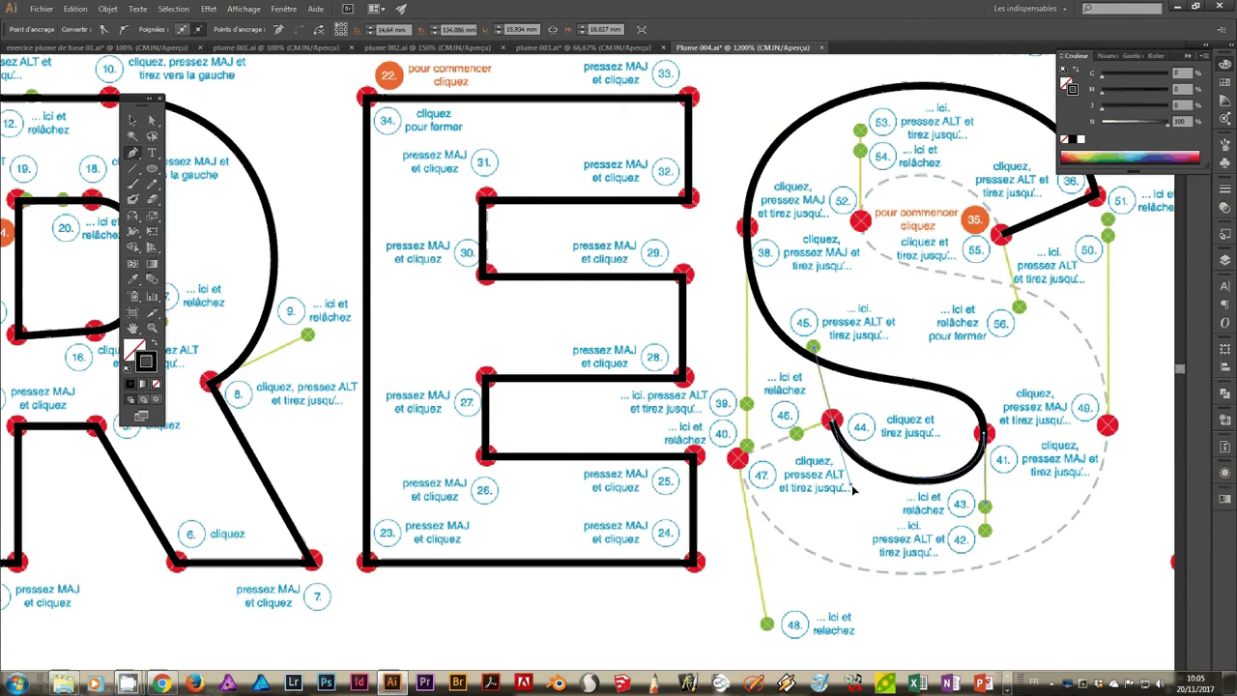
drag(857, 493, 857, 490)
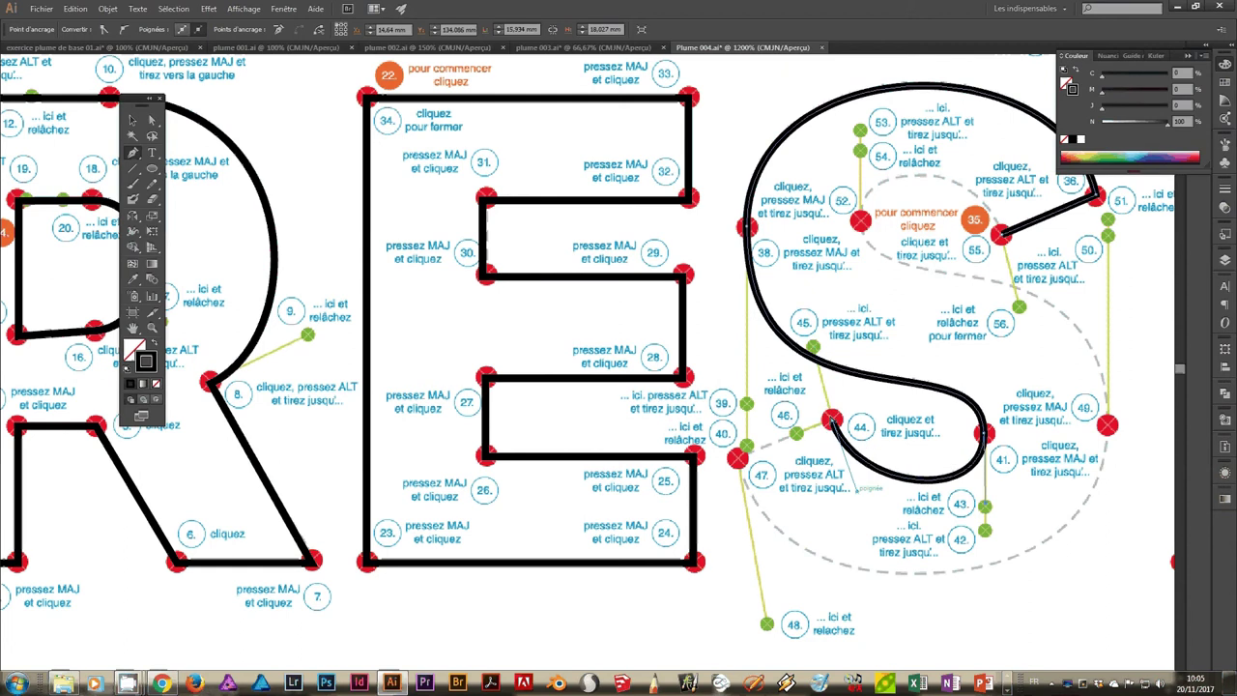
drag(833, 425, 820, 433)
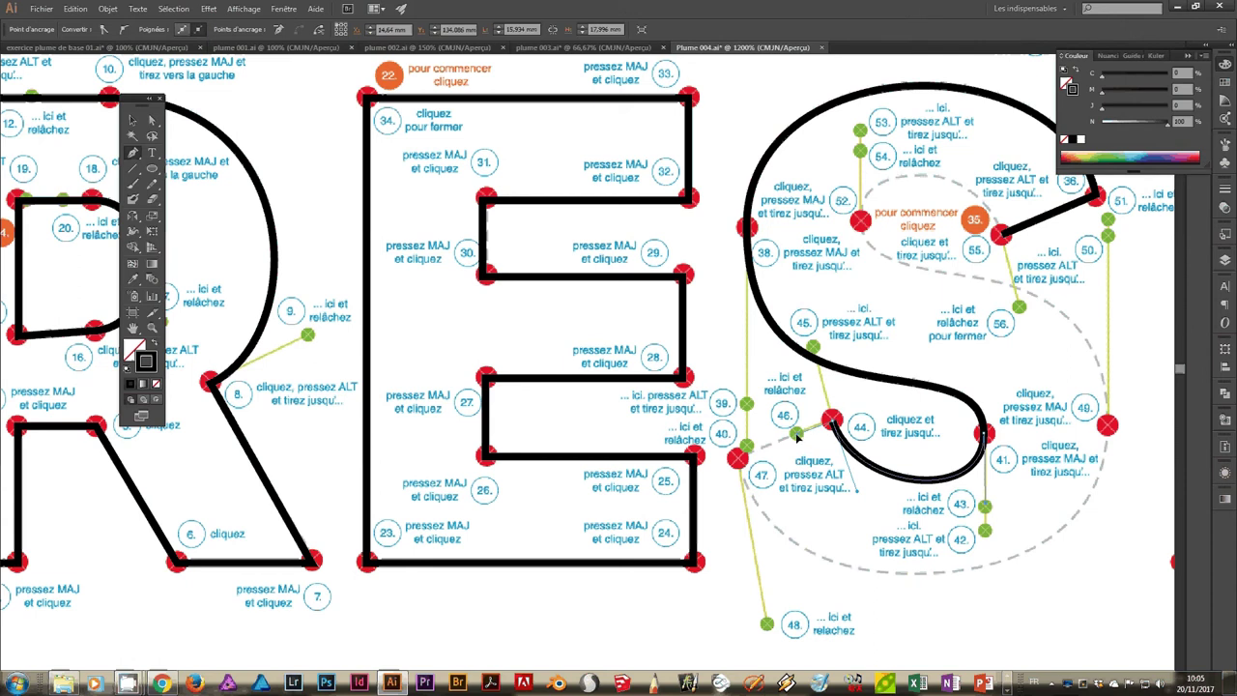
Step: Add a straight segment to anchor 47, then curve toward 48 with a curved anchor at 49
mouse_move(737, 458)
mouse_down()
mouse_move(827, 429)
mouse_move(740, 463)
mouse_up()
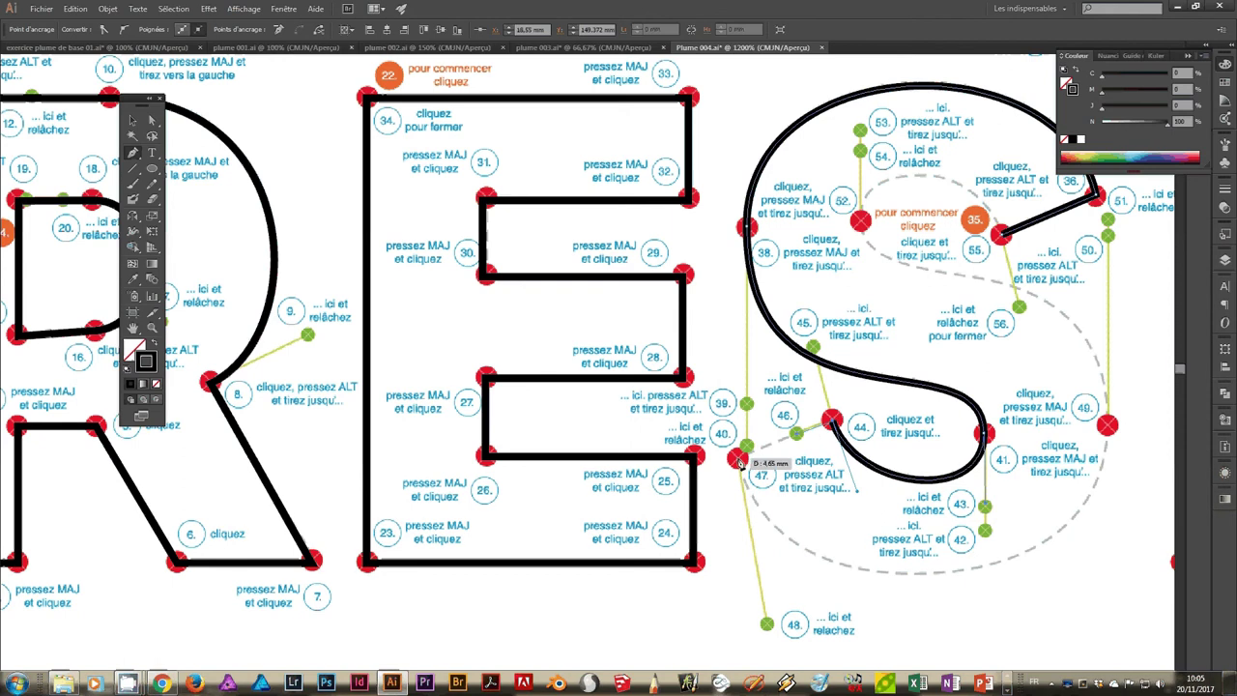
click(740, 463)
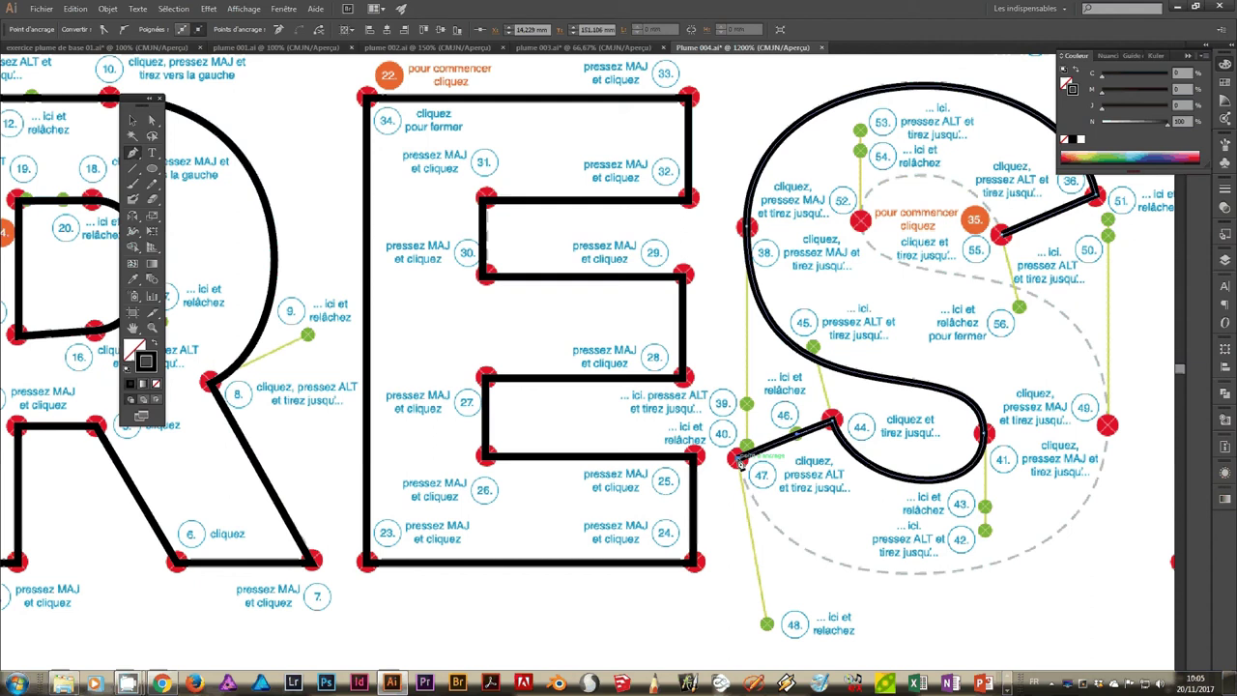
mouse_move(740, 463)
mouse_down()
mouse_move(747, 568)
mouse_move(738, 462)
mouse_up()
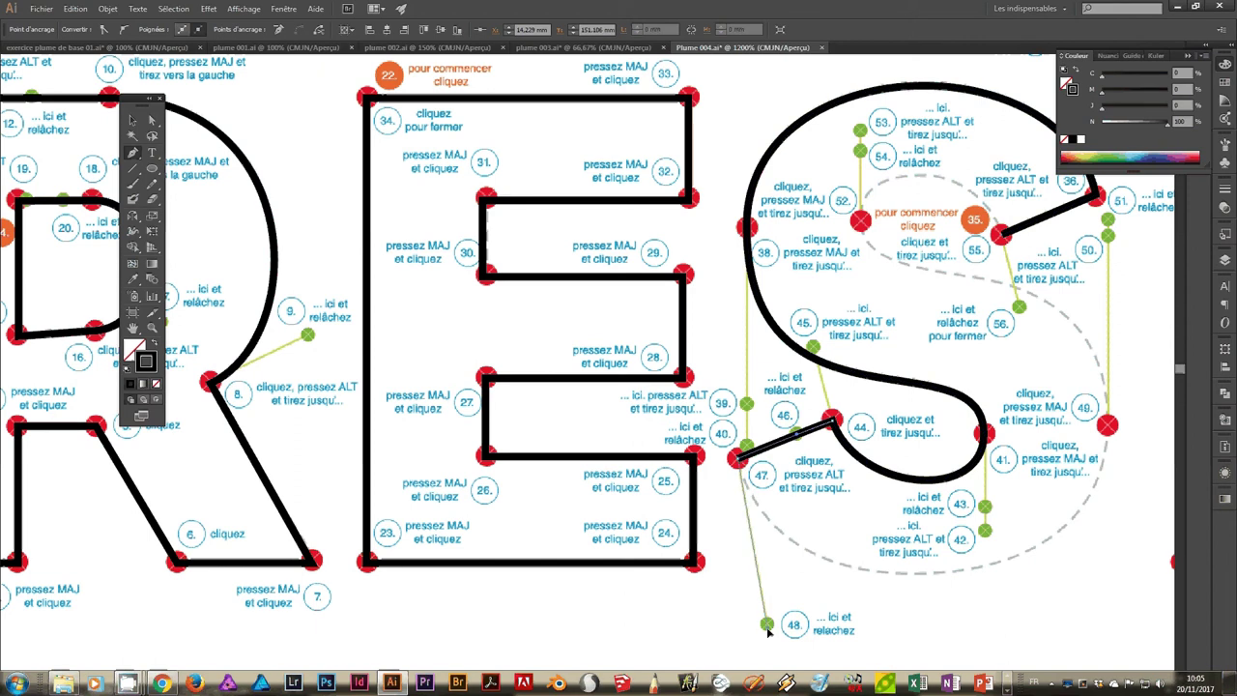
drag(768, 630, 767, 625)
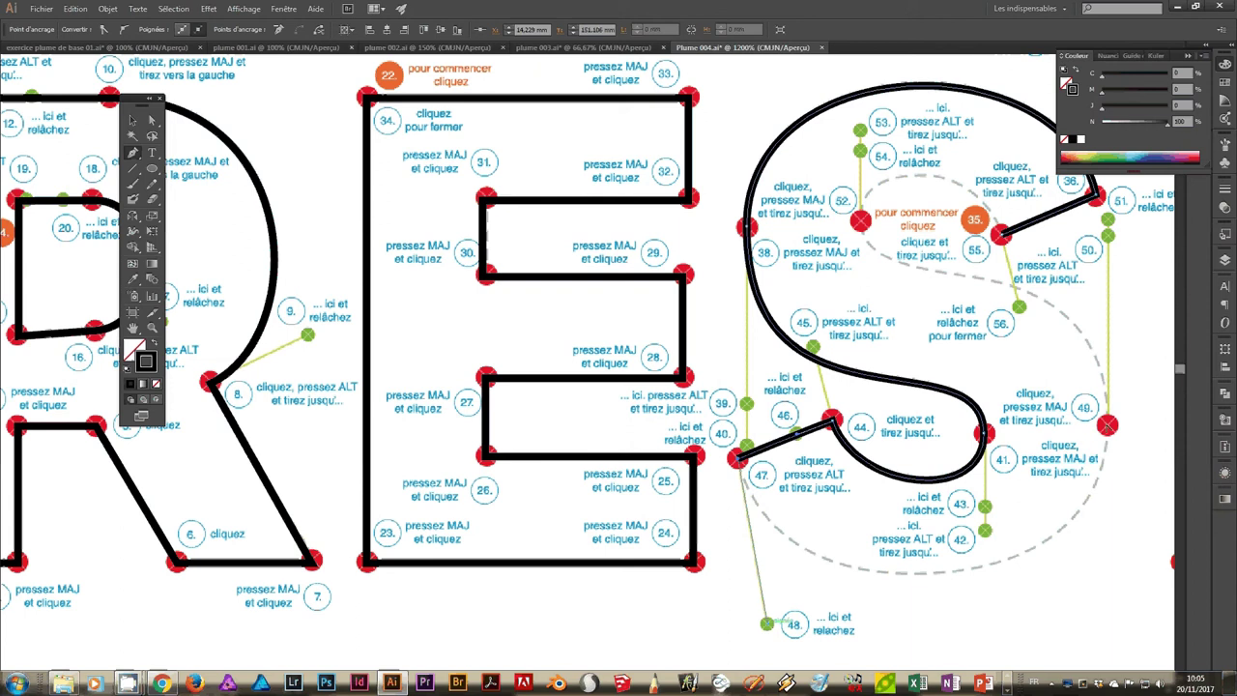
drag(1107, 425, 1109, 429)
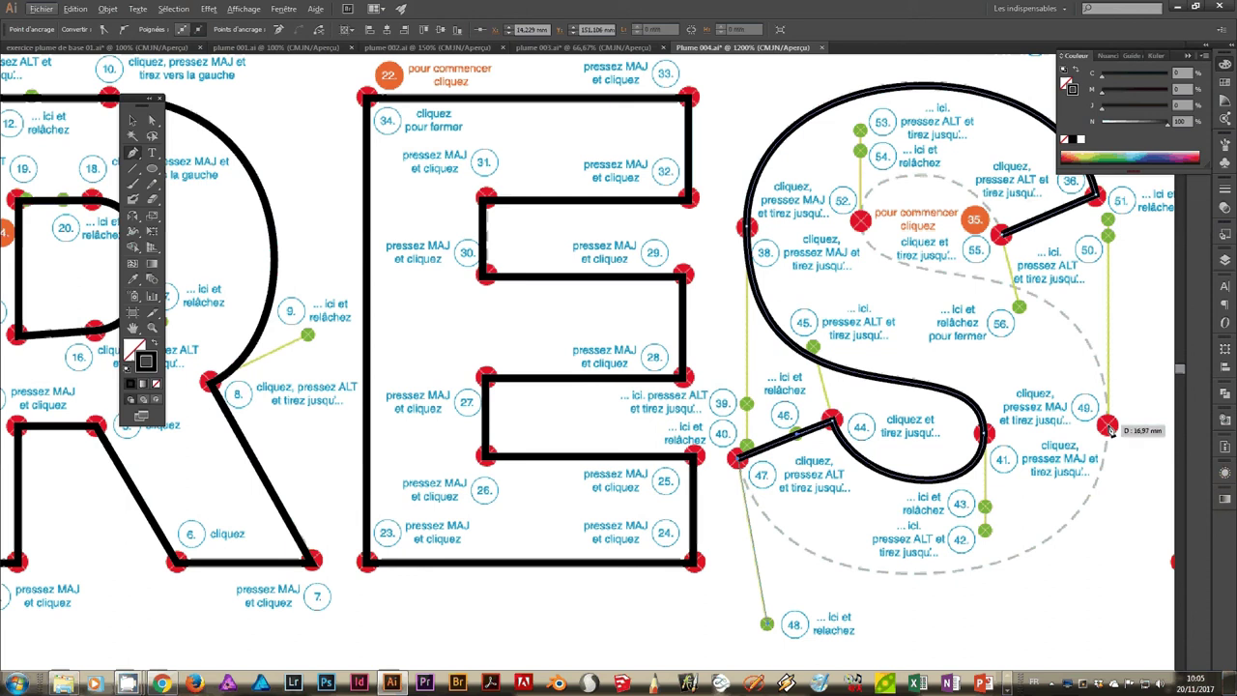
Step: Pan around the S's right side and top, and place a curved anchor at point 52
mouse_move(1128, 466)
mouse_down()
mouse_move(877, 374)
mouse_move(876, 162)
mouse_move(876, 179)
mouse_up()
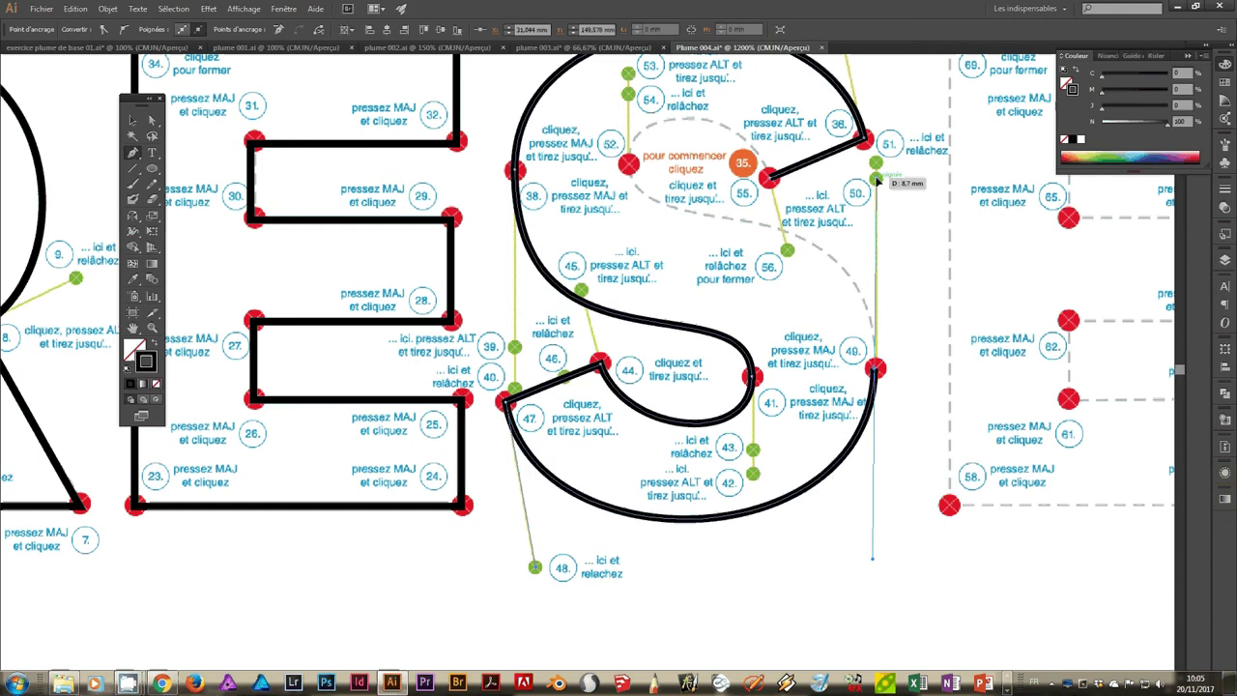
key(space)
drag(895, 300, 853, 403)
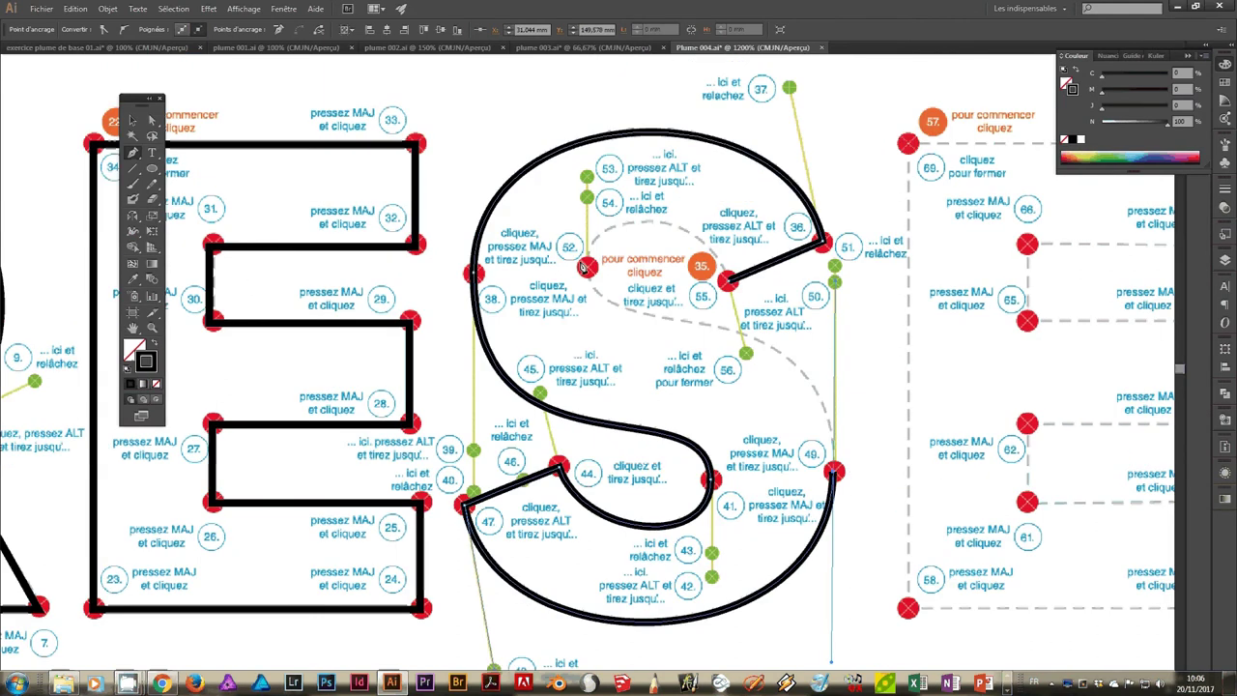
mouse_move(586, 267)
mouse_down()
mouse_move(598, 181)
mouse_move(586, 177)
mouse_up()
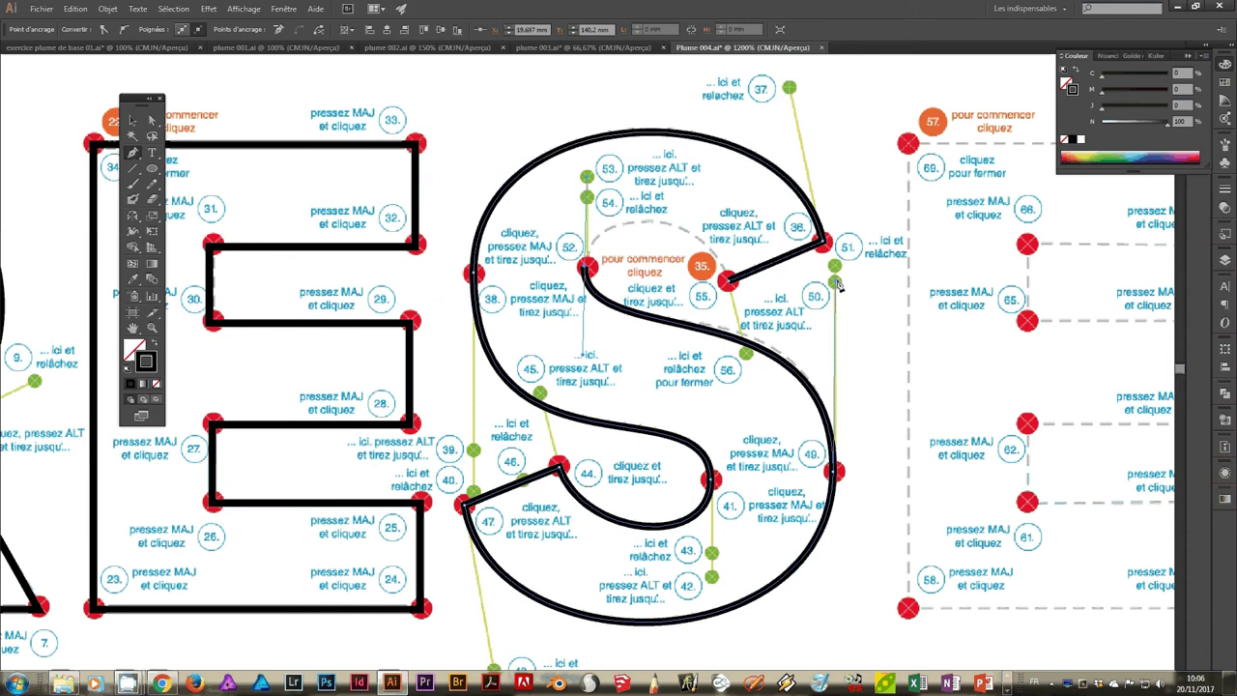
Step: Shape the curve near point 50 and join the outline at anchor 52
drag(836, 281, 837, 267)
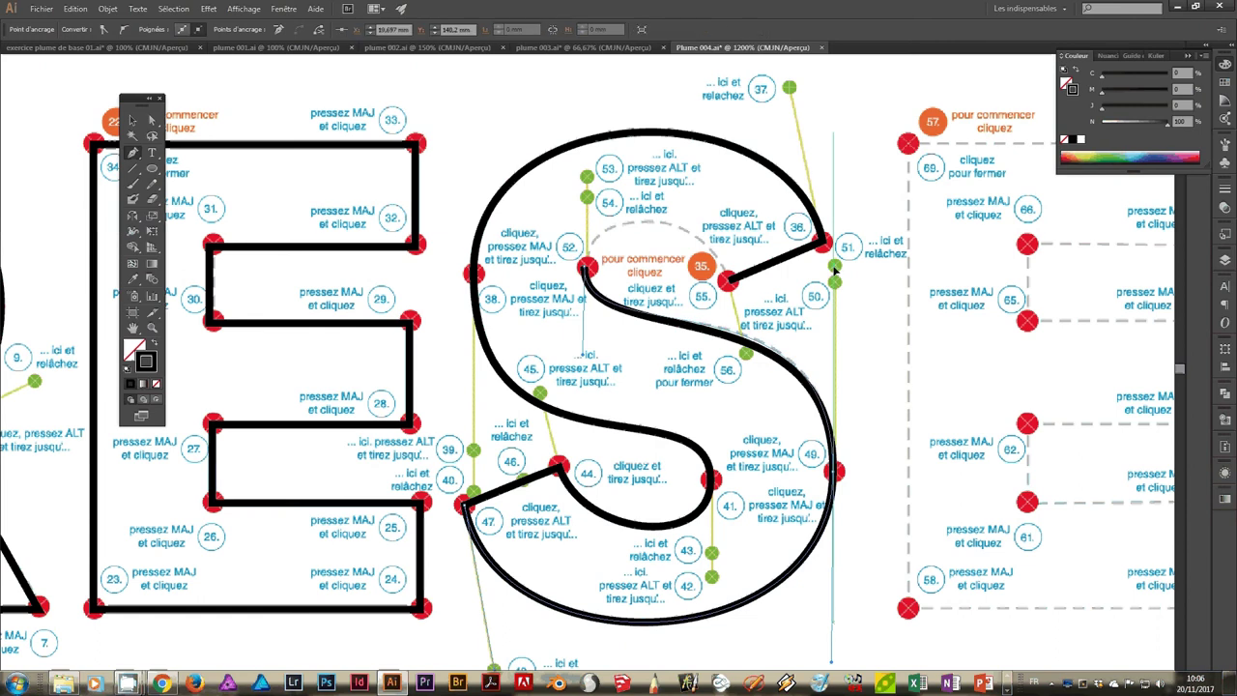
mouse_move(587, 268)
mouse_down()
mouse_move(568, 282)
mouse_move(645, 272)
mouse_move(587, 271)
mouse_up()
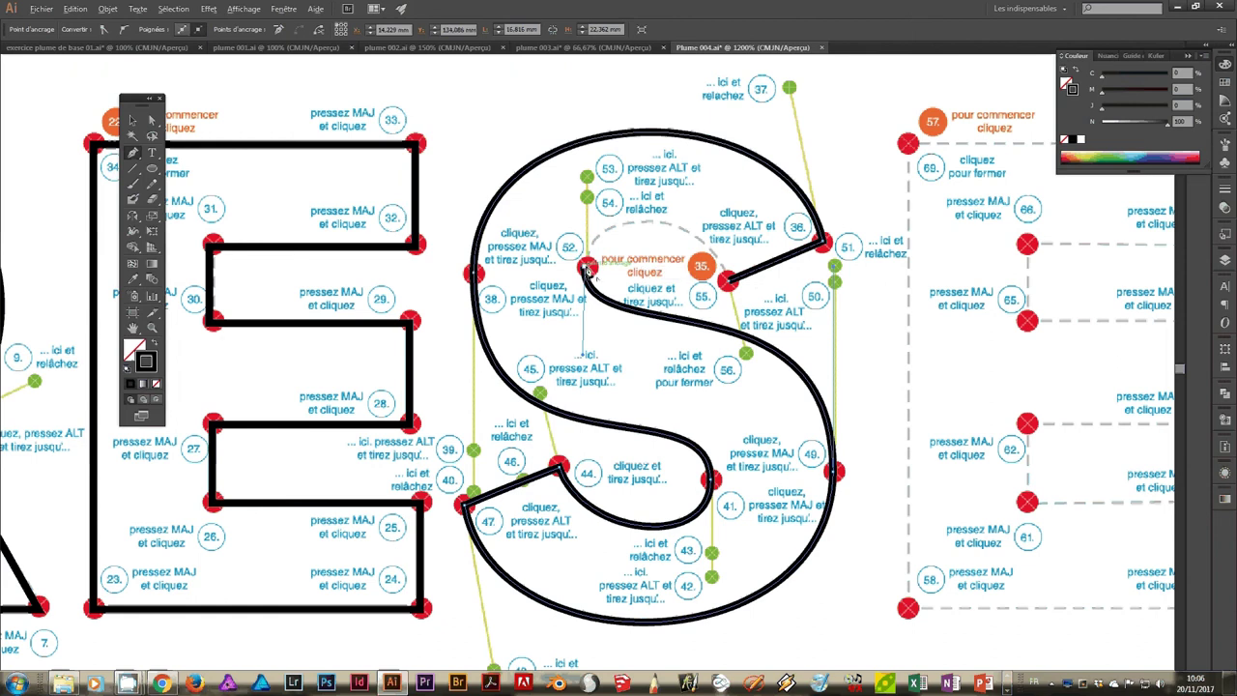
click(585, 271)
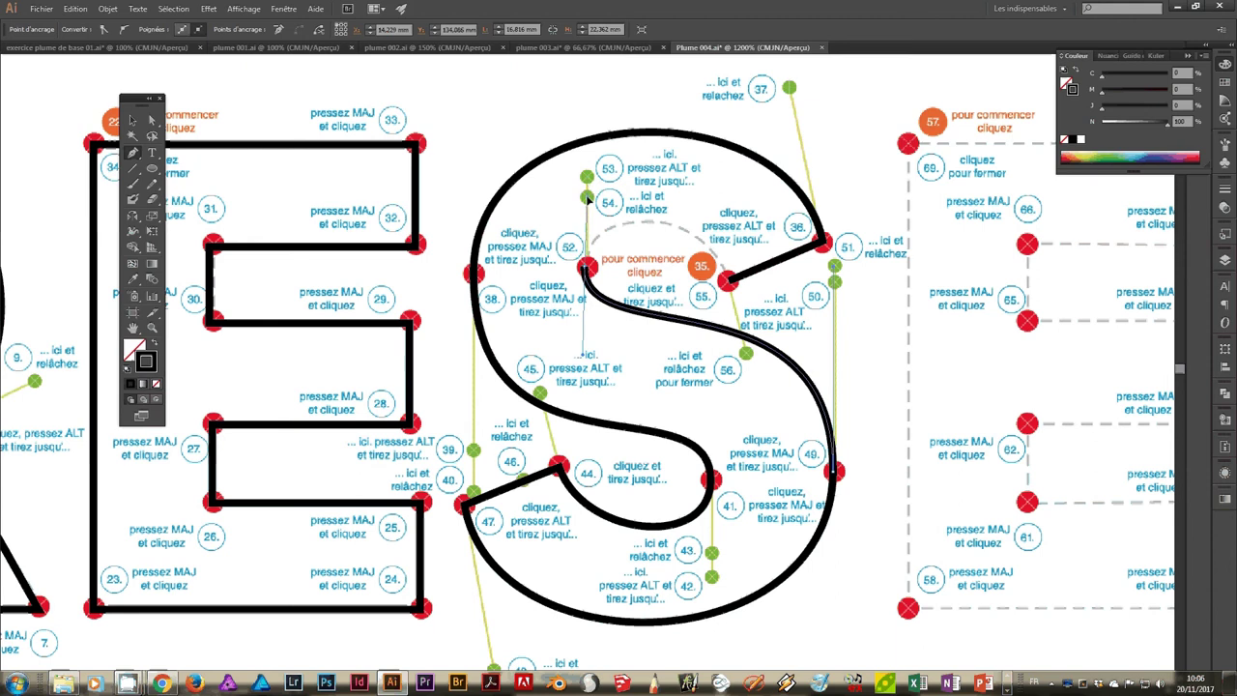
Step: Add anchor 54 with a broken handle, rejoin anchor 52, and start the arc toward 35
click(587, 198)
click(588, 198)
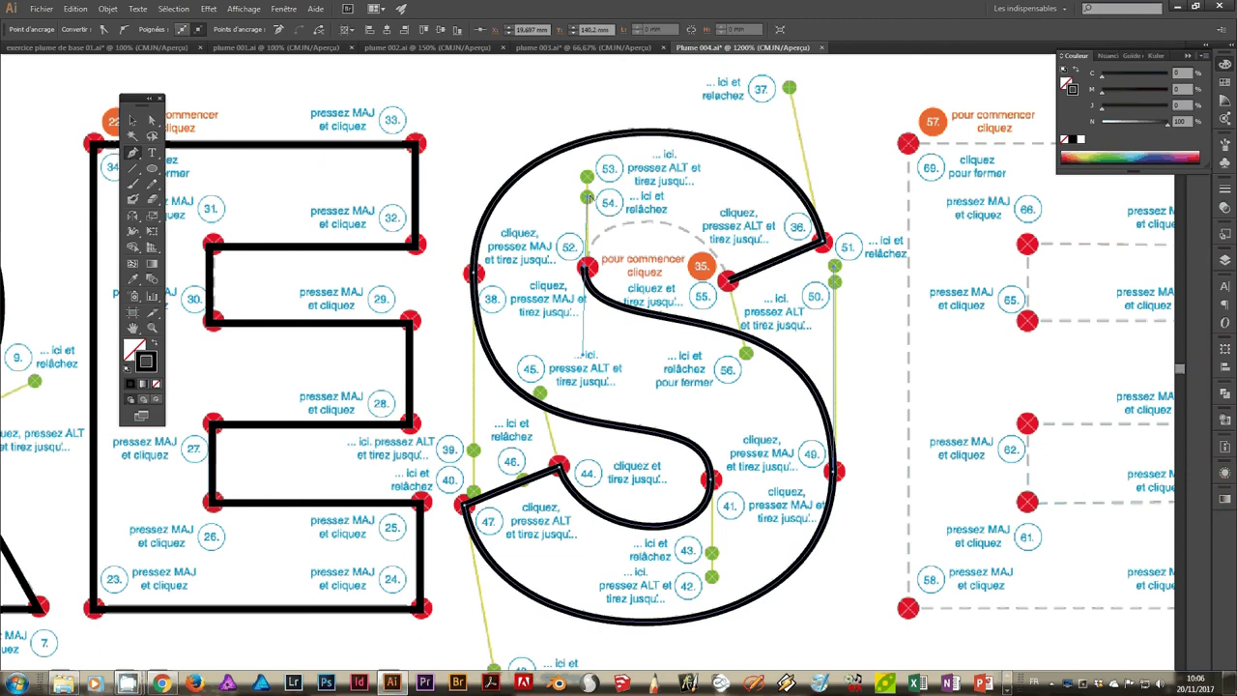
drag(587, 198, 596, 219)
click(587, 269)
drag(588, 226, 712, 276)
click(728, 281)
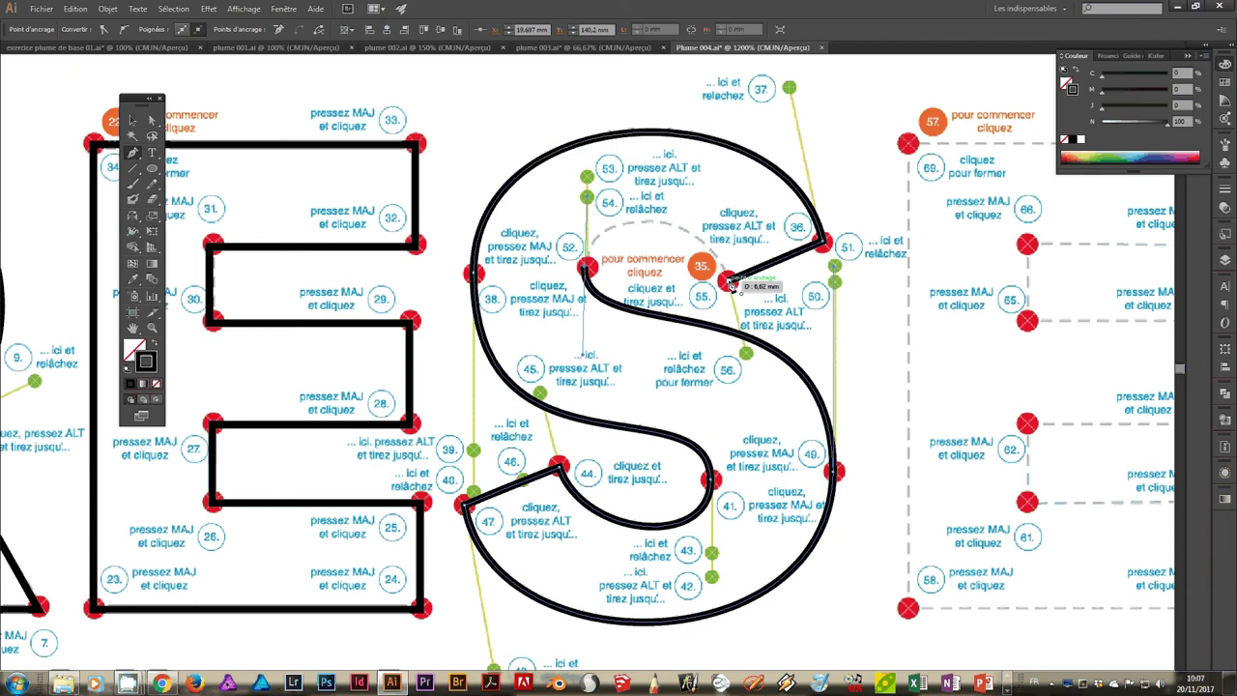
Step: Drag the final arc from anchor 52 onto anchor 35, closing the S path
drag(731, 286, 731, 287)
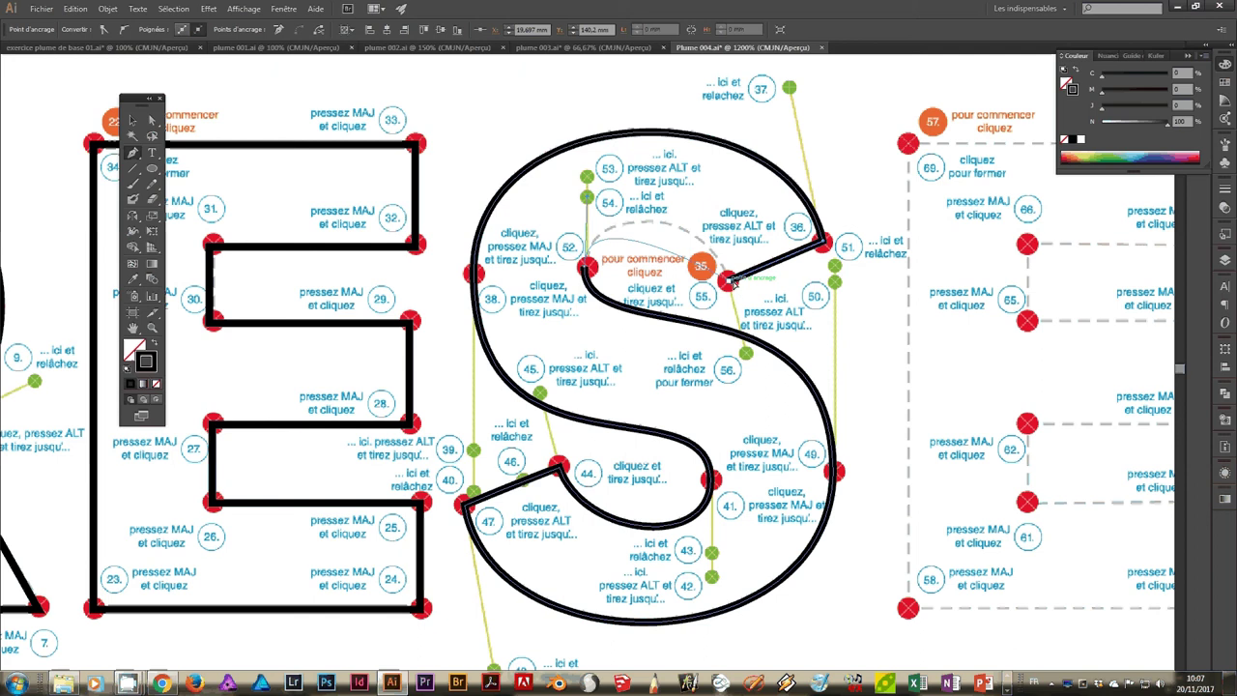
key(ctrl+shift+a)
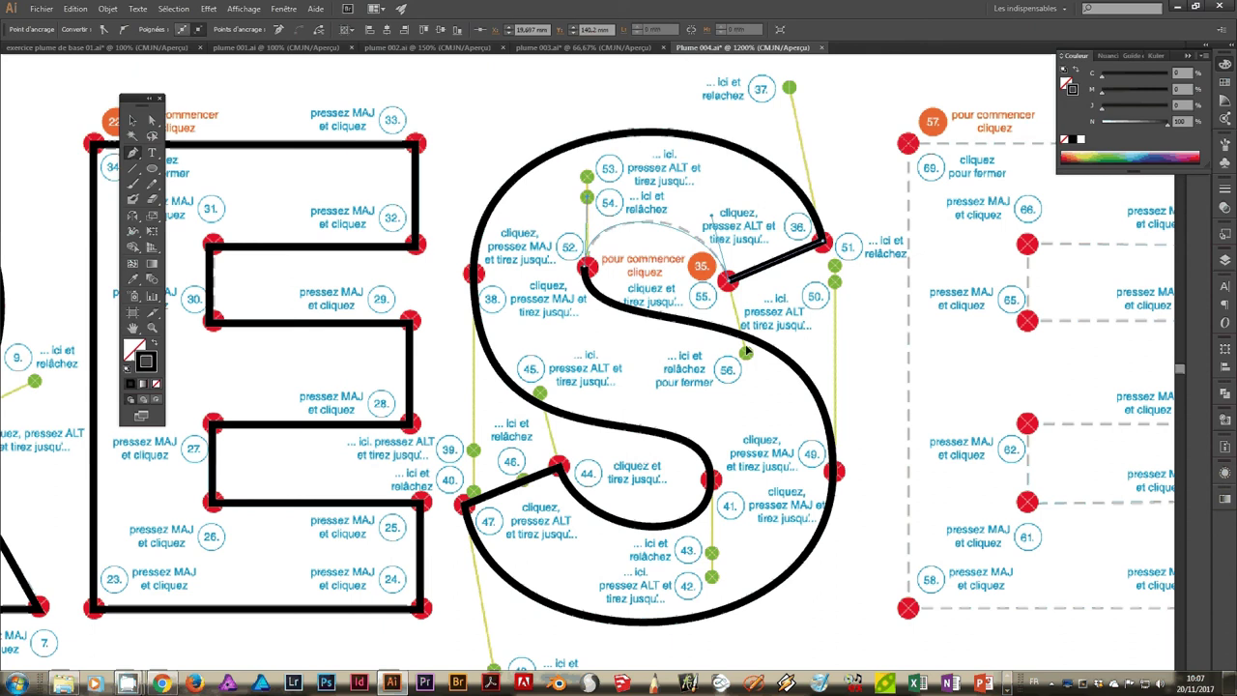
drag(745, 353, 744, 352)
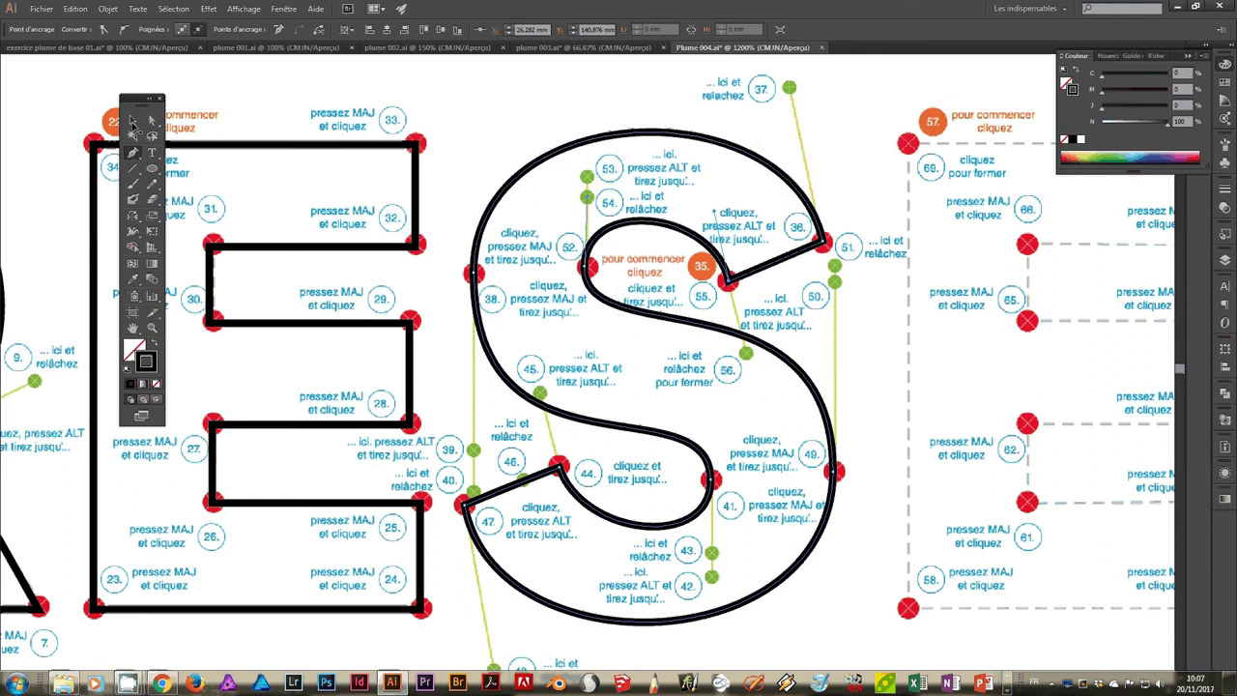
click(133, 121)
Step: Deselect the S, zoom out to 600%, and pan along the word to the untraced letters
drag(877, 358, 886, 397)
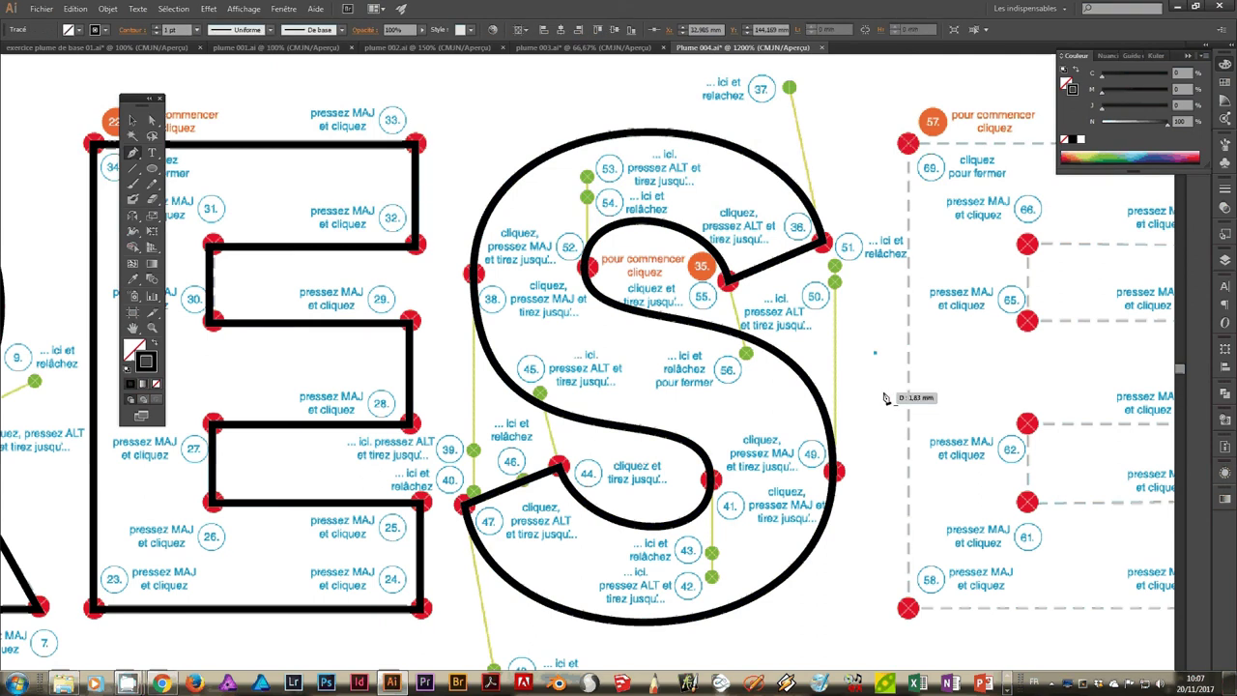
key(ctrl+minus)
key(ctrl+minus)
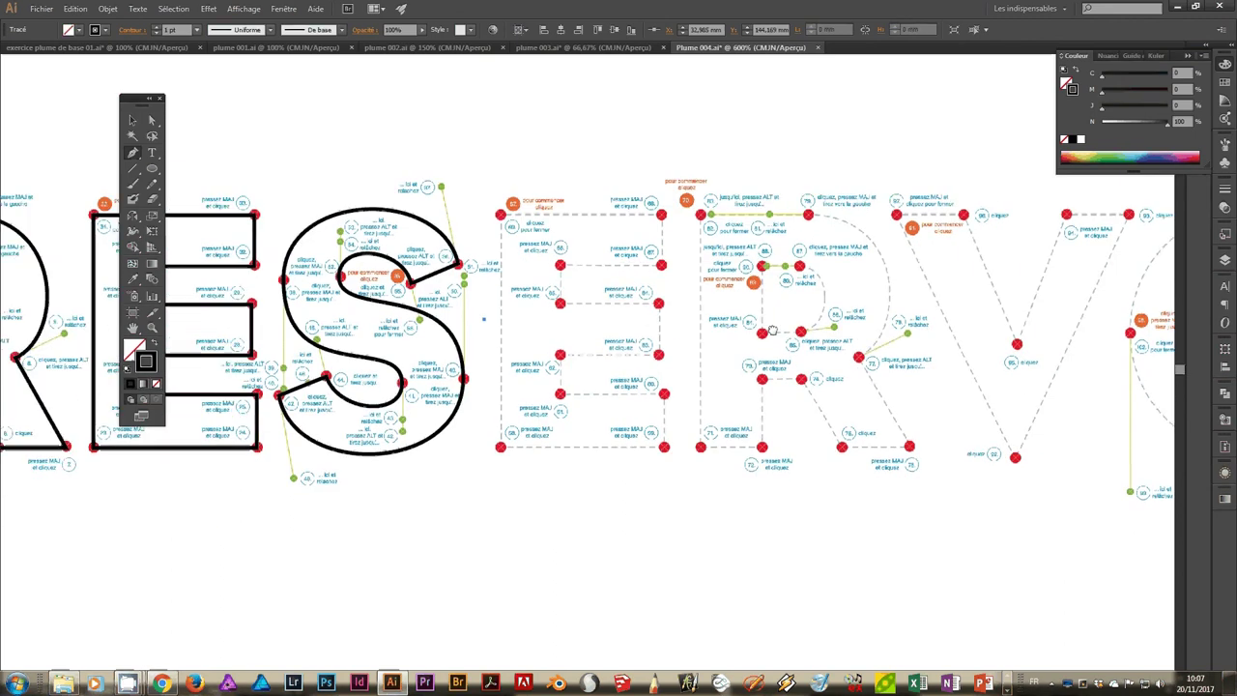
mouse_move(984, 374)
mouse_down()
mouse_move(1094, 443)
mouse_move(797, 411)
mouse_up()
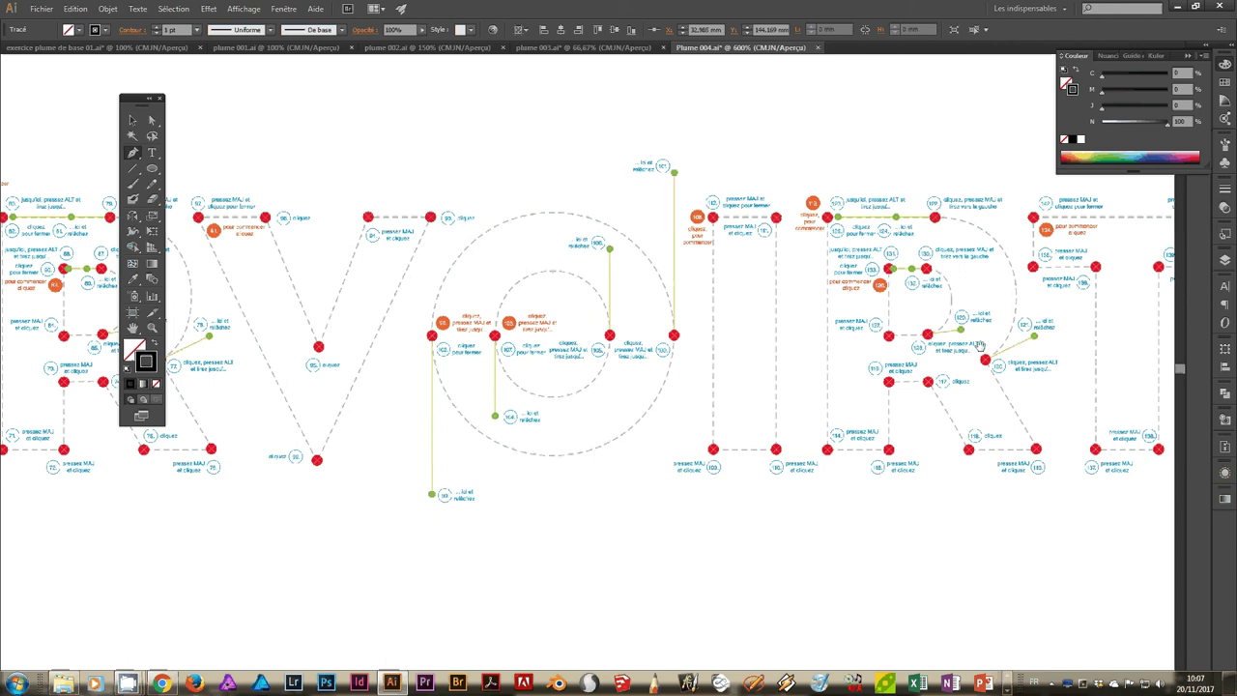
mouse_move(382, 417)
mouse_down()
mouse_move(708, 343)
mouse_move(620, 346)
mouse_up()
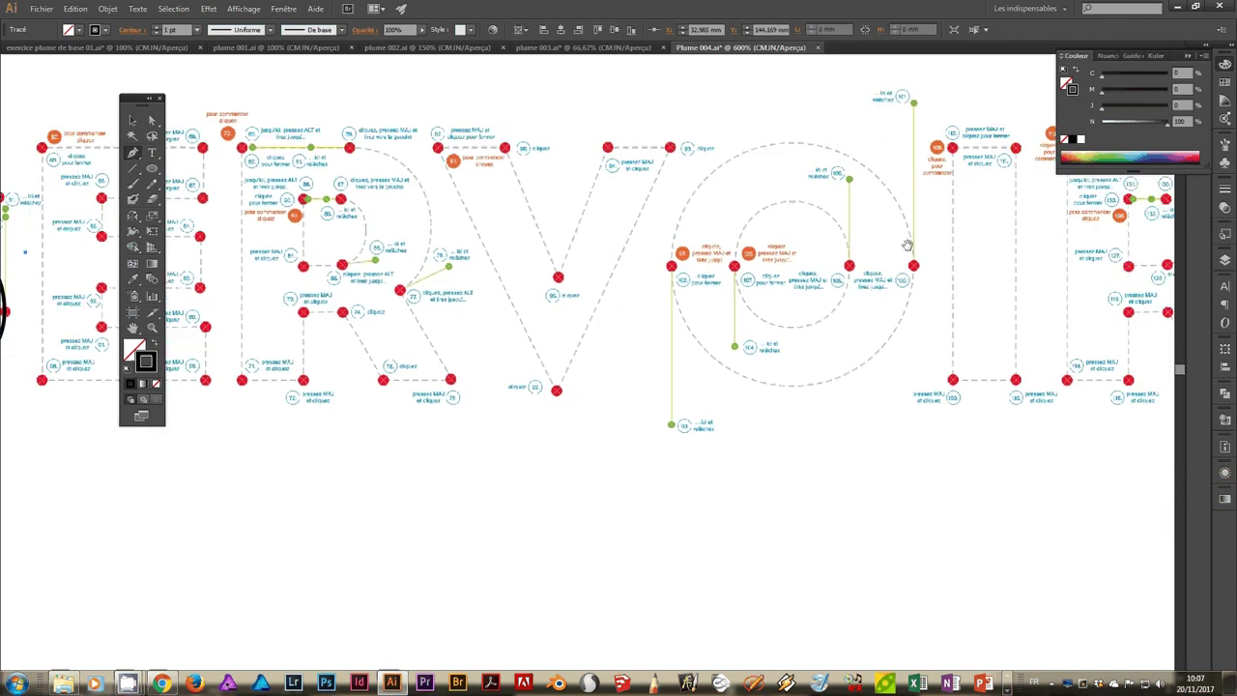